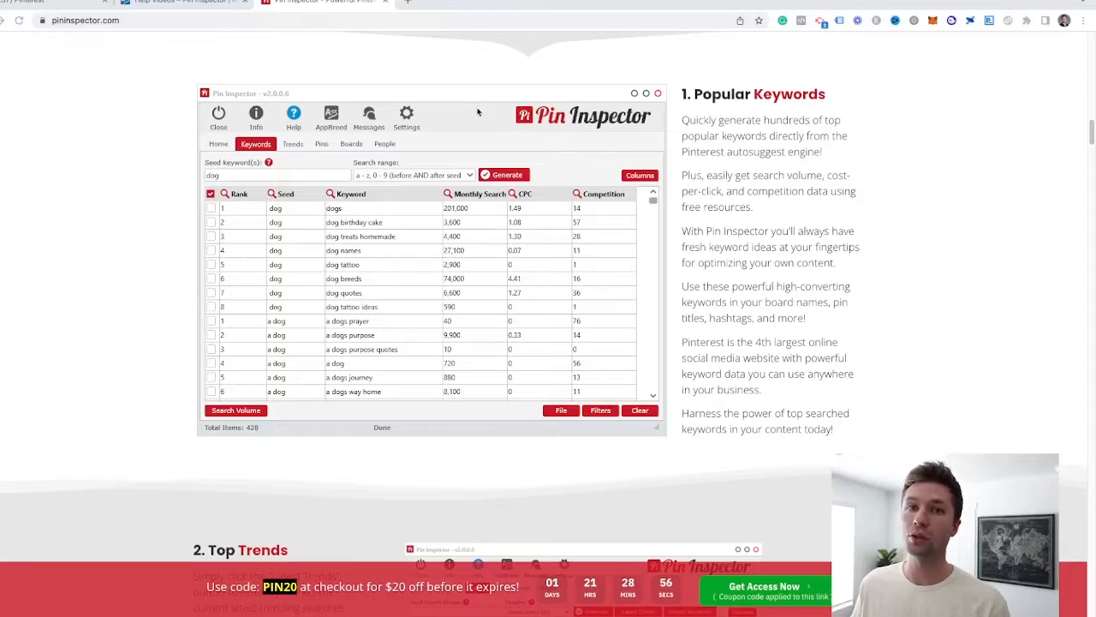
- Review the Pin Inspector sales page's feature sections, from Popular Keywords to the bonus offers
scroll(208, 210, down, 5)
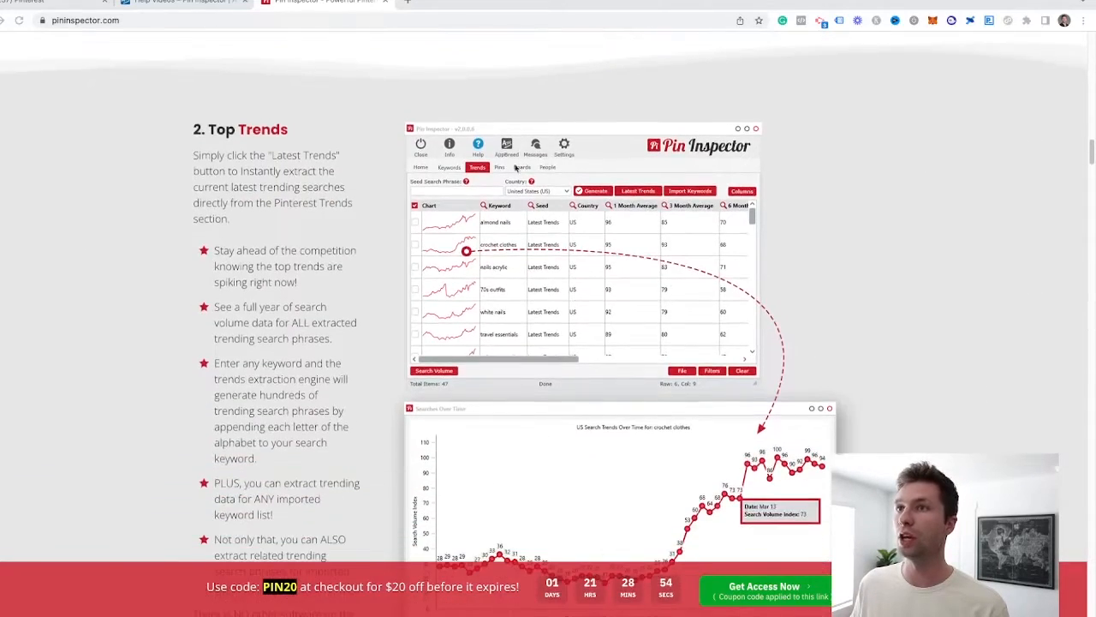
scroll(428, 225, down, 9)
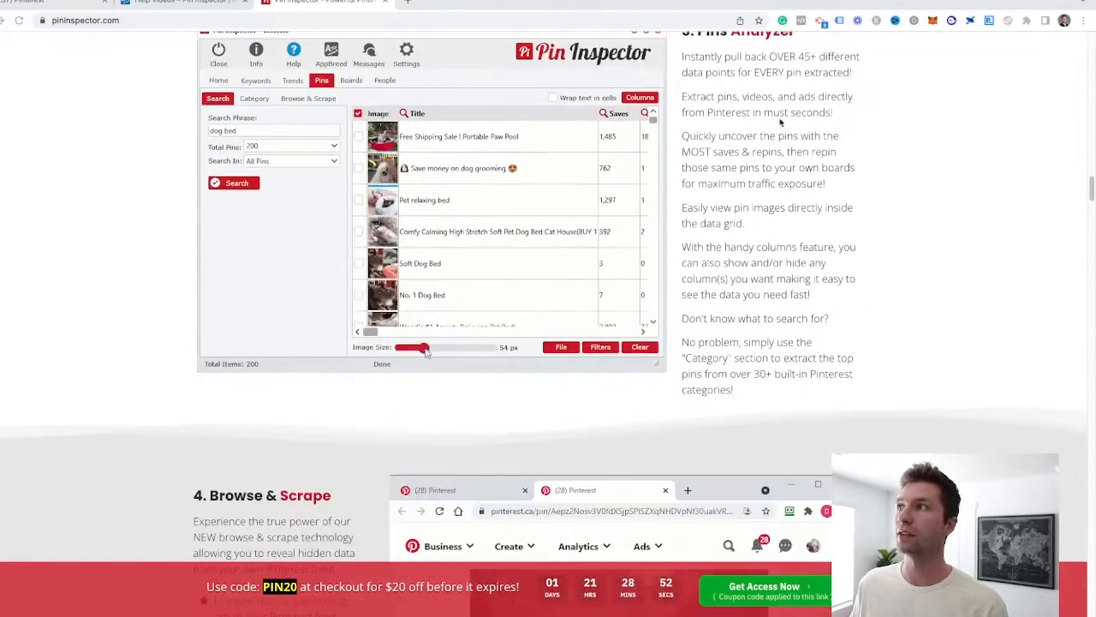
scroll(453, 553, up, 2)
scroll(545, 308, down, 6)
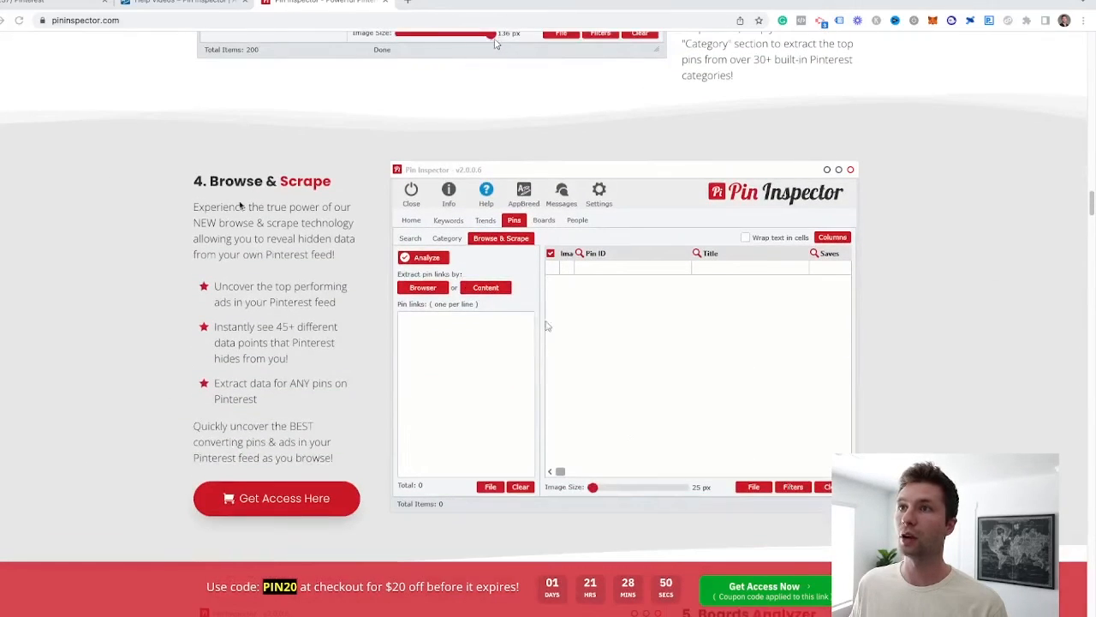
scroll(478, 43, down, 5)
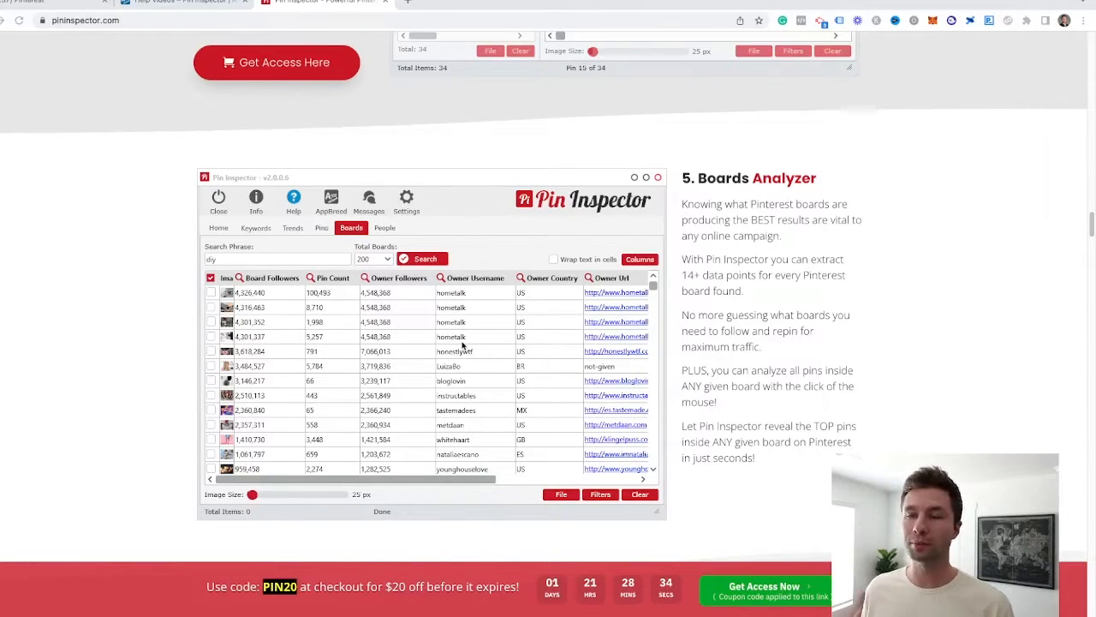
scroll(481, 331, down, 15)
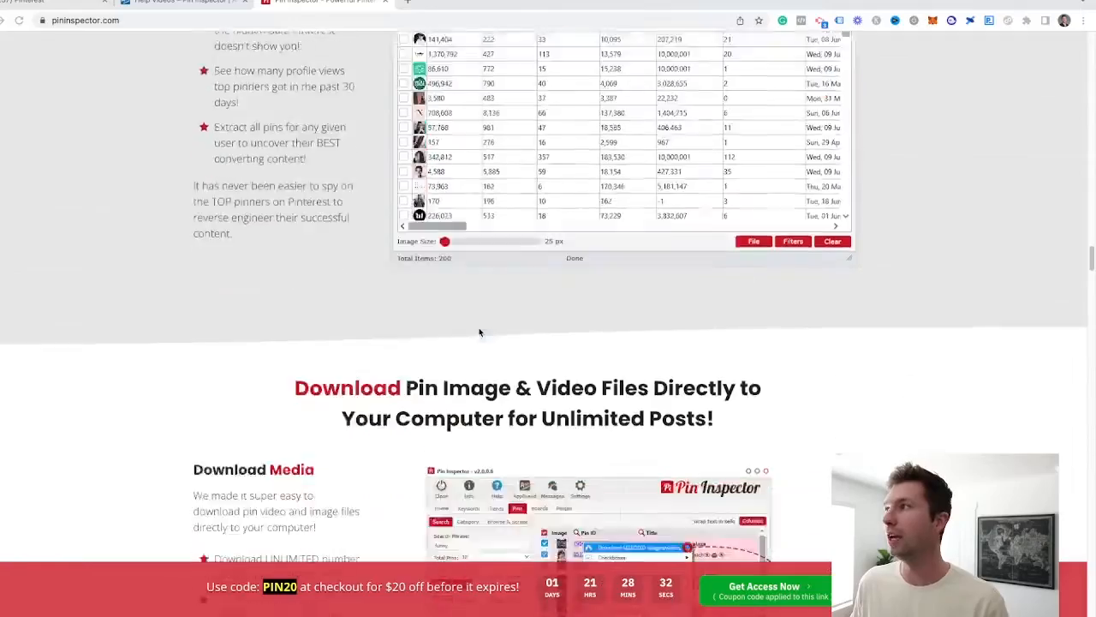
scroll(476, 332, down, 20)
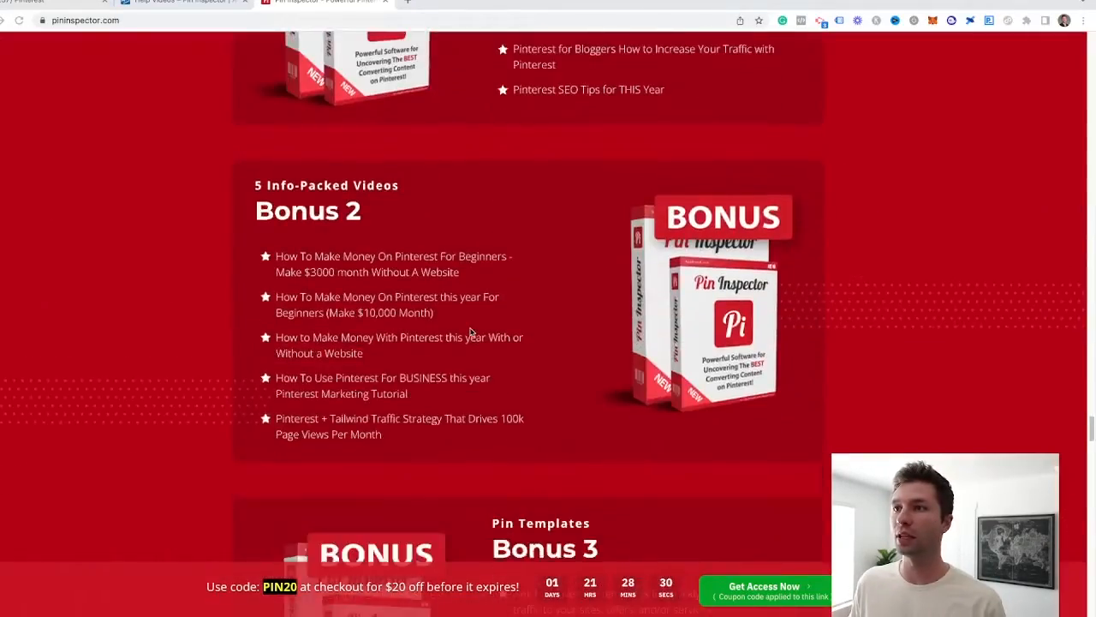
scroll(468, 331, down, 15)
scroll(458, 323, up, 5)
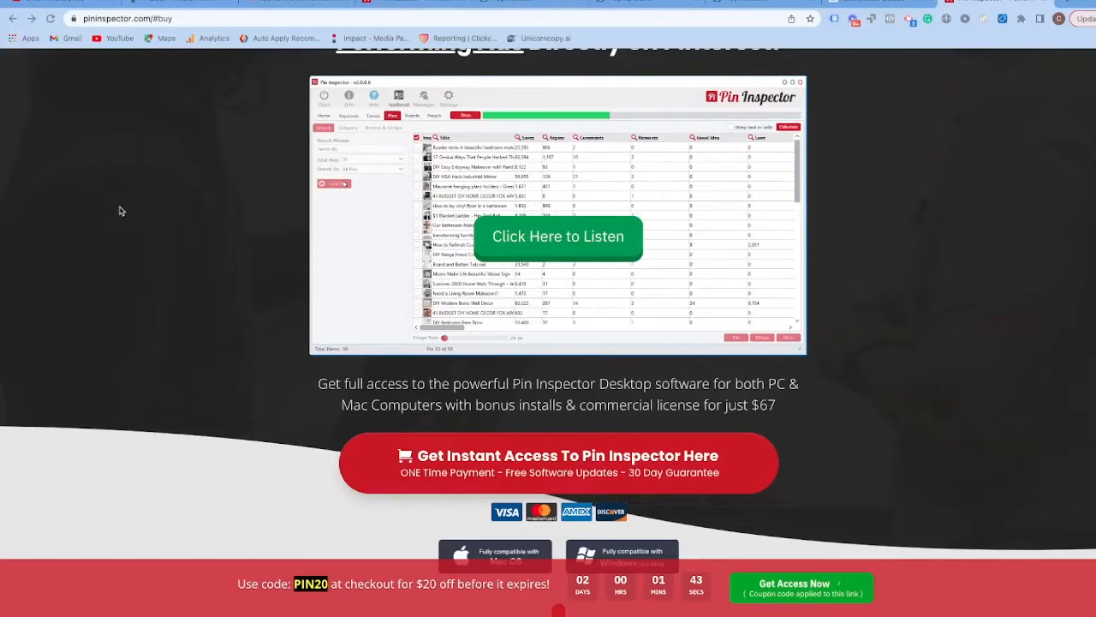
- Review the $67 Pin Inspector special offer and proceed to its checkout with the PIN20 coupon
scroll(411, 373, down, 1)
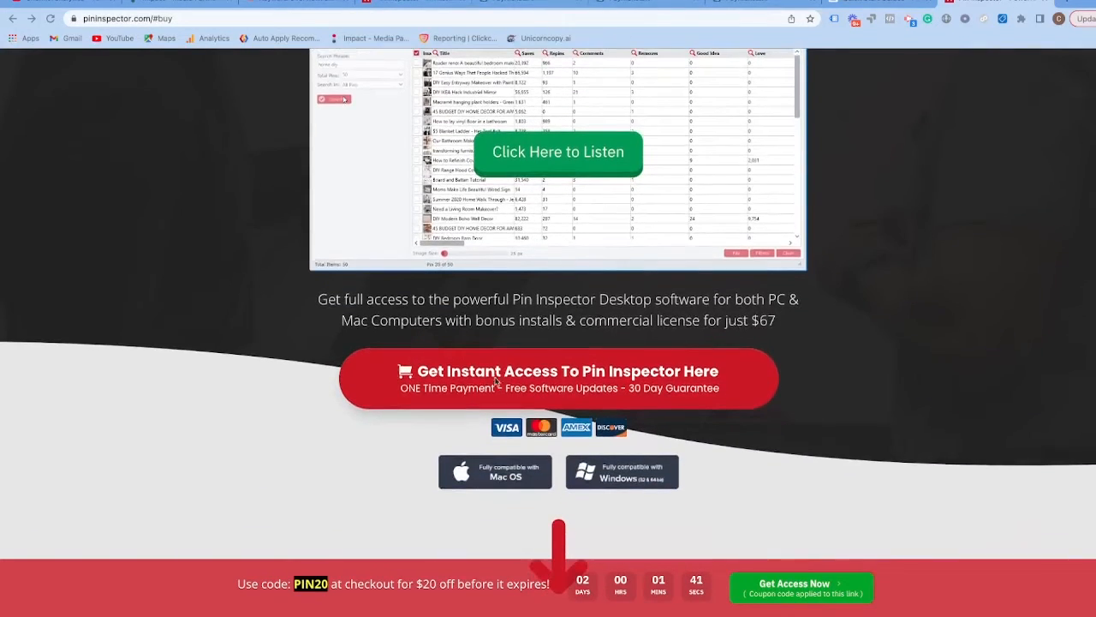
scroll(469, 390, down, 6)
scroll(469, 390, down, 20)
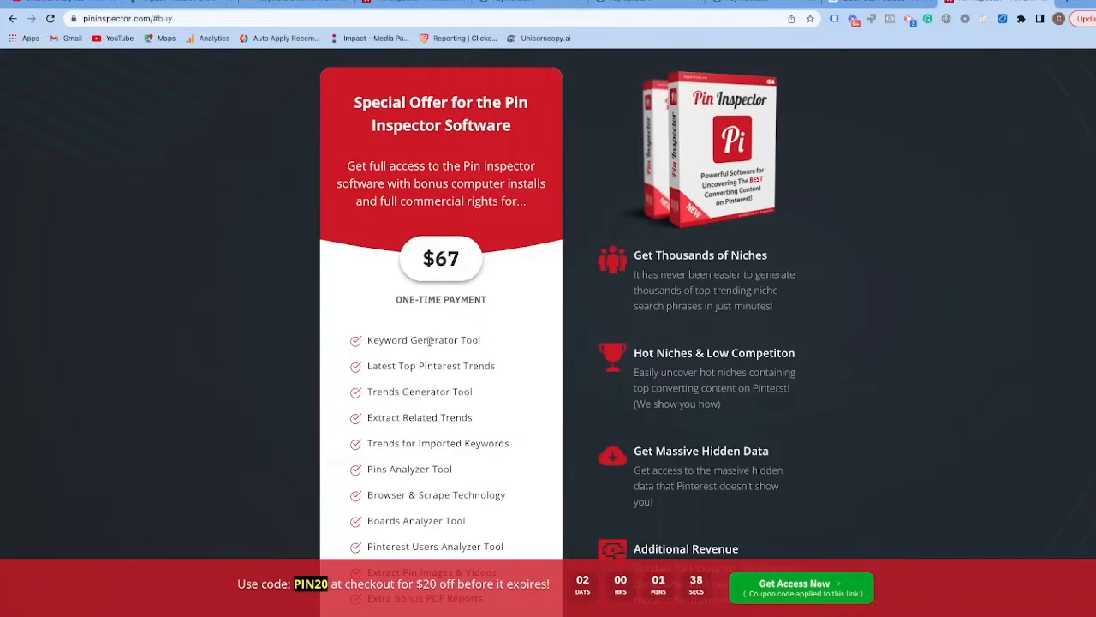
scroll(430, 345, down, 1)
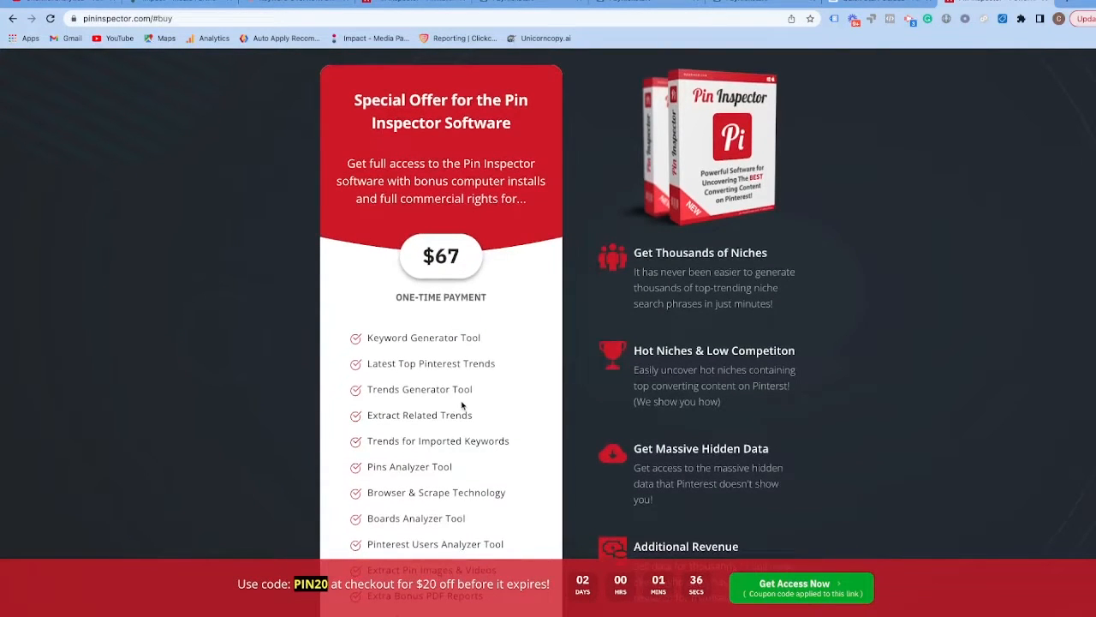
scroll(437, 368, down, 3)
scroll(446, 384, up, 2)
scroll(446, 385, down, 2)
scroll(446, 385, down, 3)
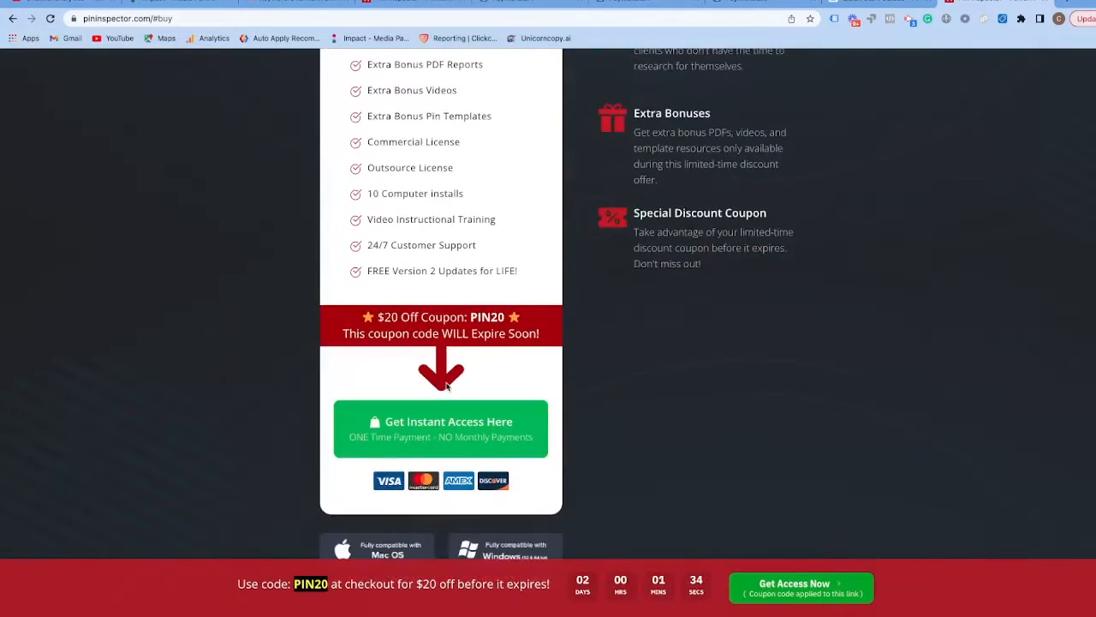
click(439, 435)
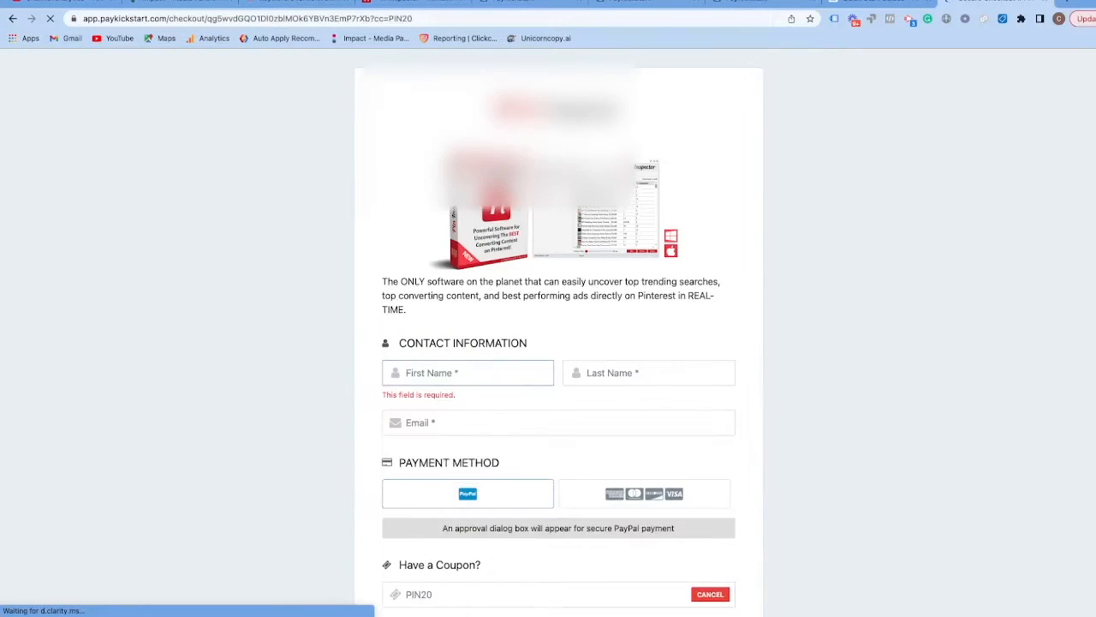
- Complete the Pin Inspector purchase with coupon PIN20 and access the purchased software's download page
scroll(351, 350, down, 4)
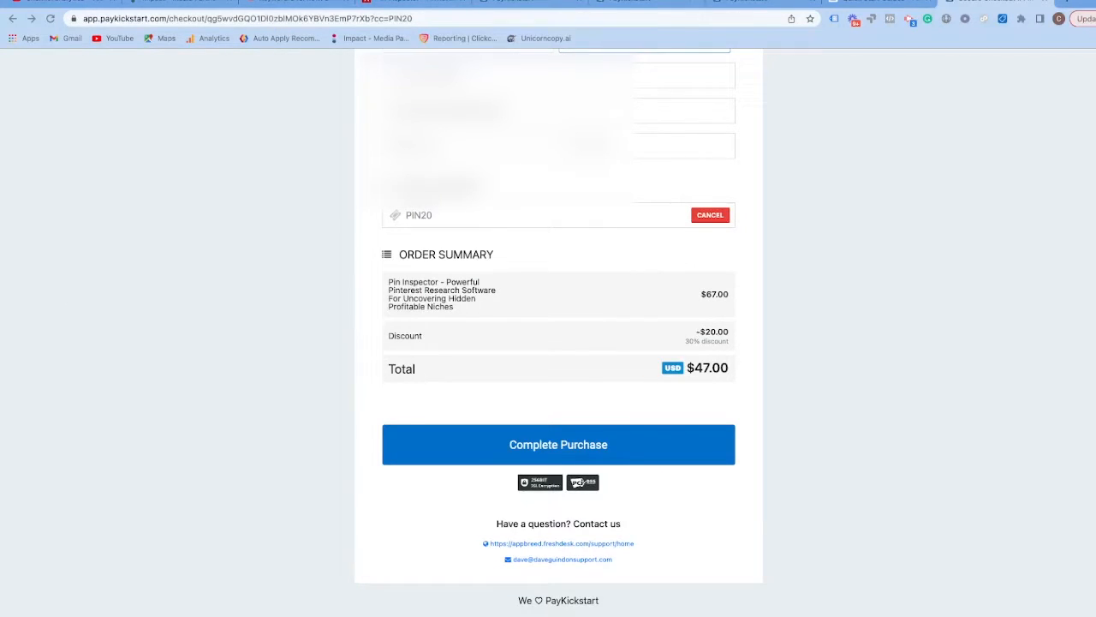
click(478, 455)
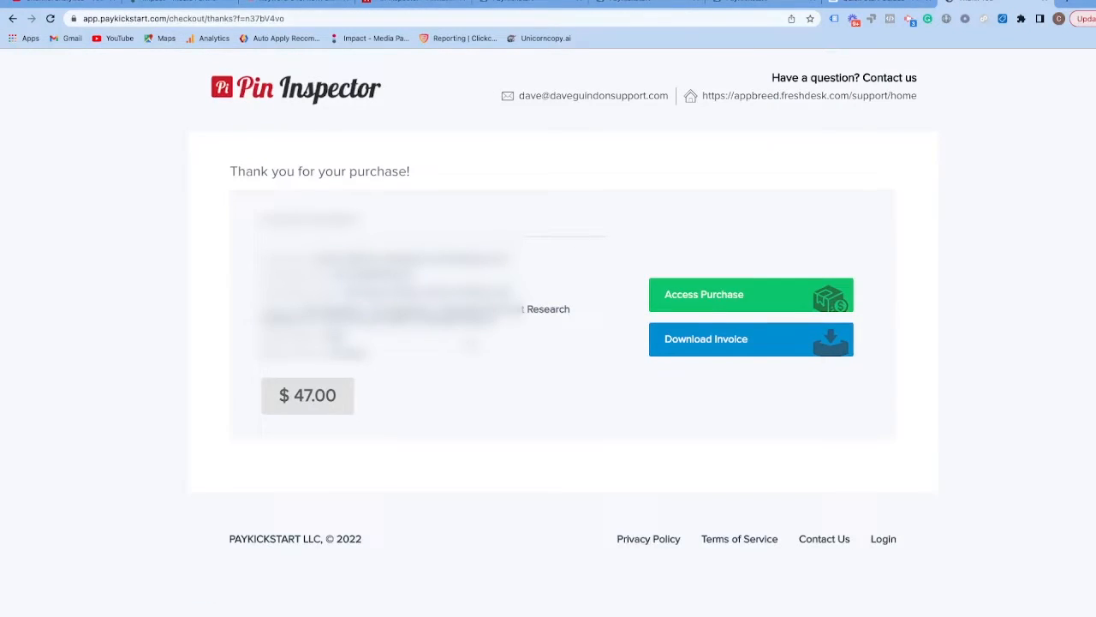
click(670, 308)
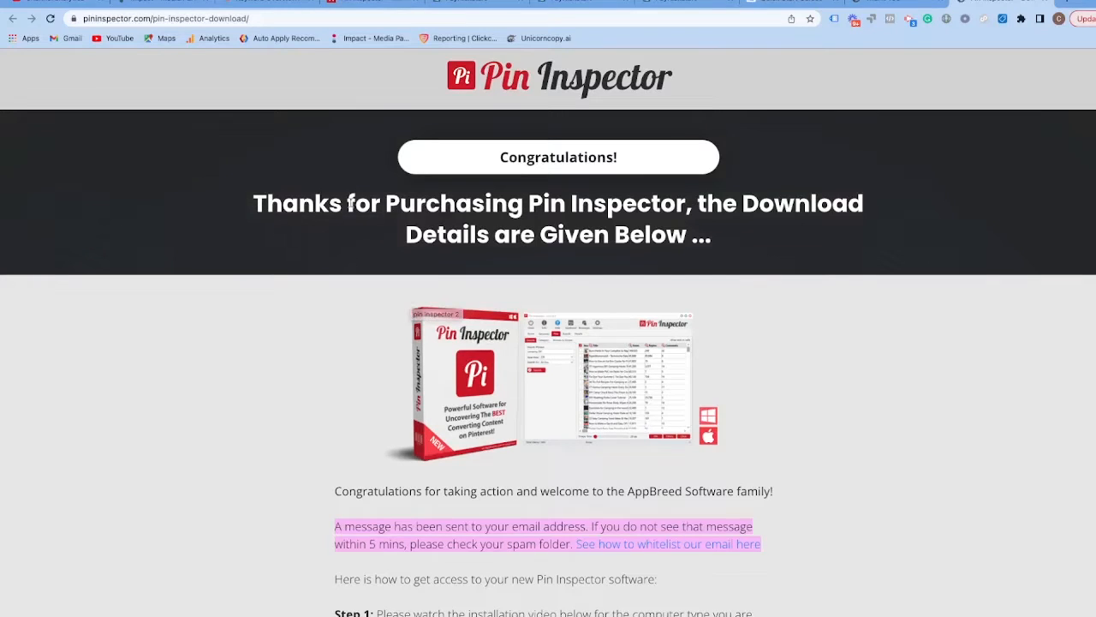
- Review the download page's Windows and Mac installation videos, software download step and help options
scroll(537, 317, down, 2)
scroll(537, 328, down, 3)
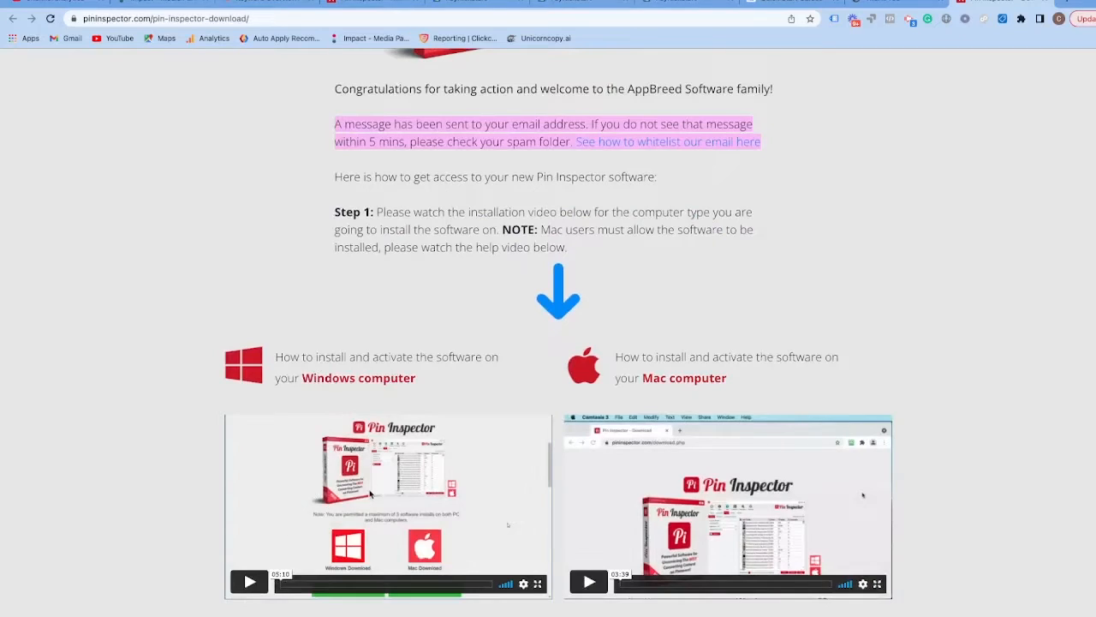
scroll(649, 427, down, 2)
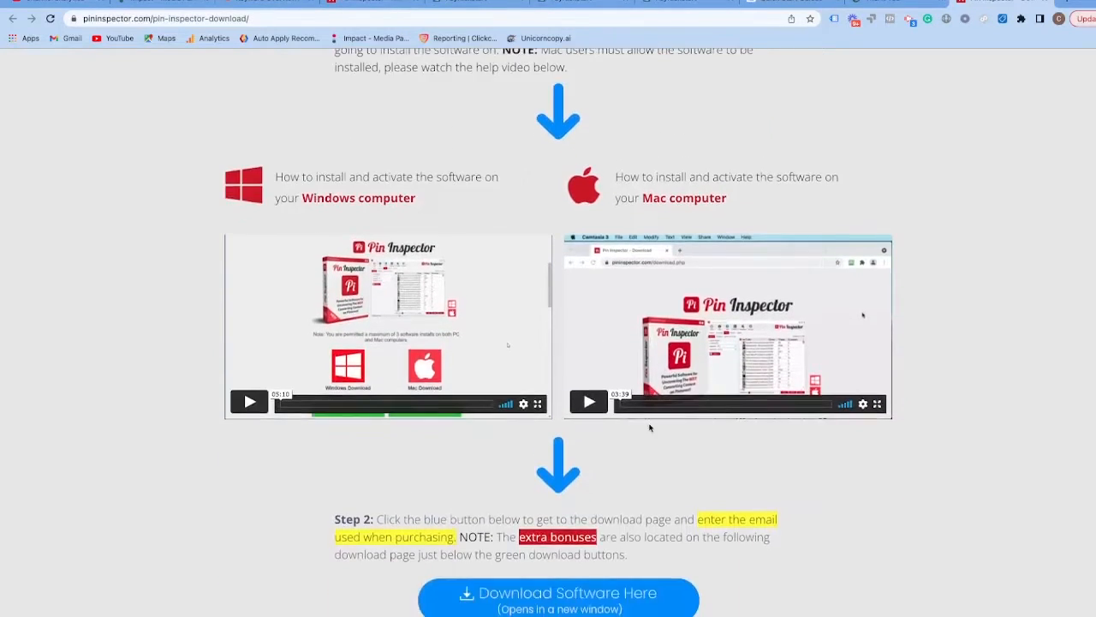
scroll(649, 427, down, 3)
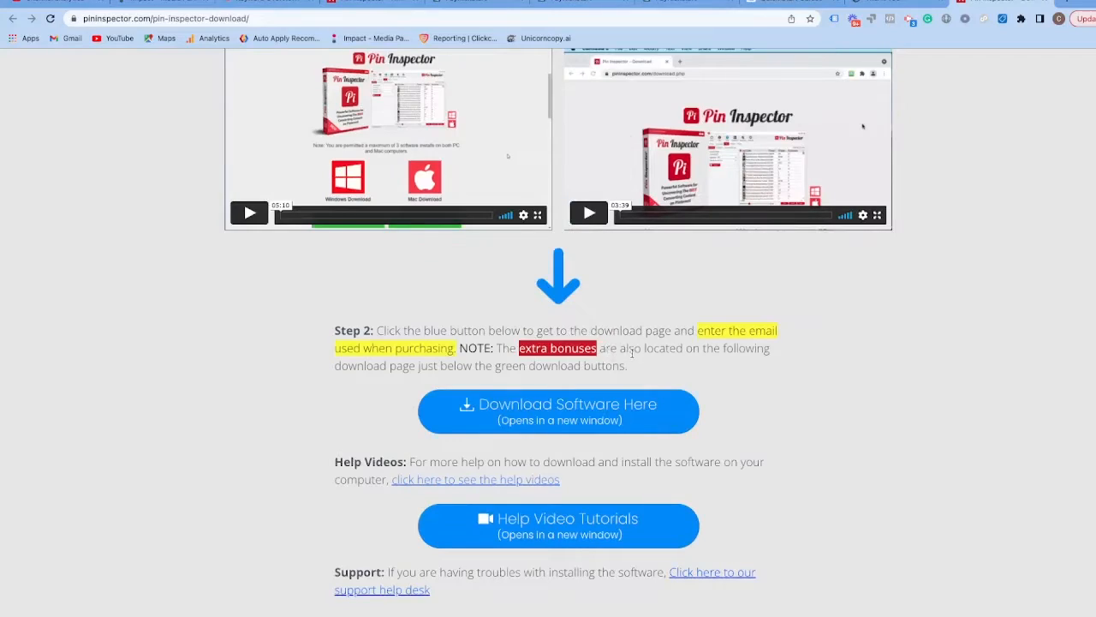
scroll(676, 386, up, 3)
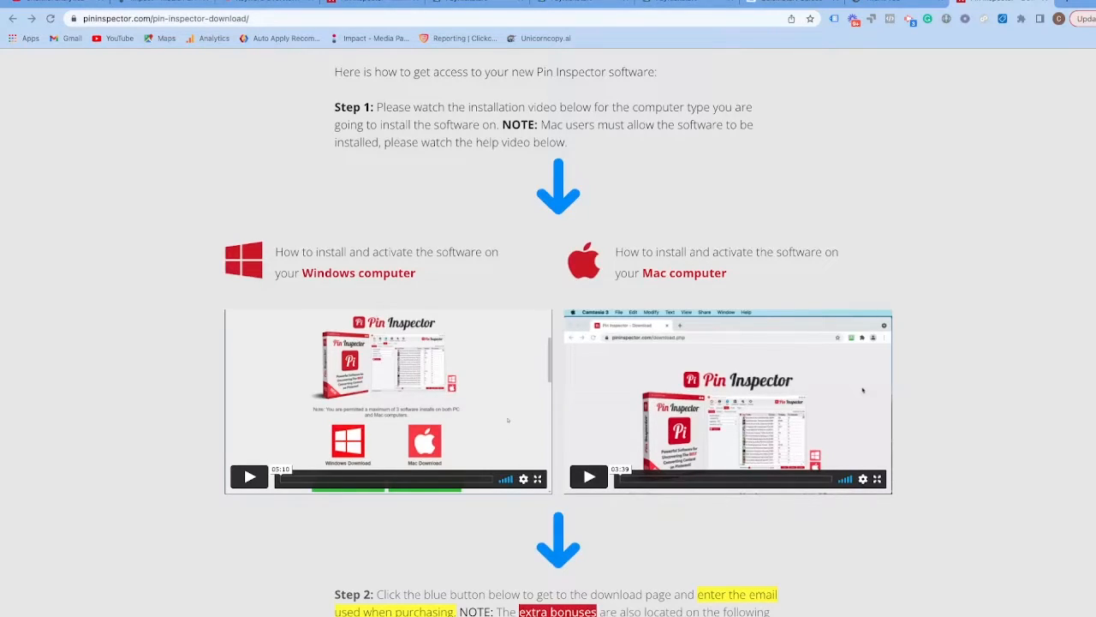
scroll(558, 357, down, 2)
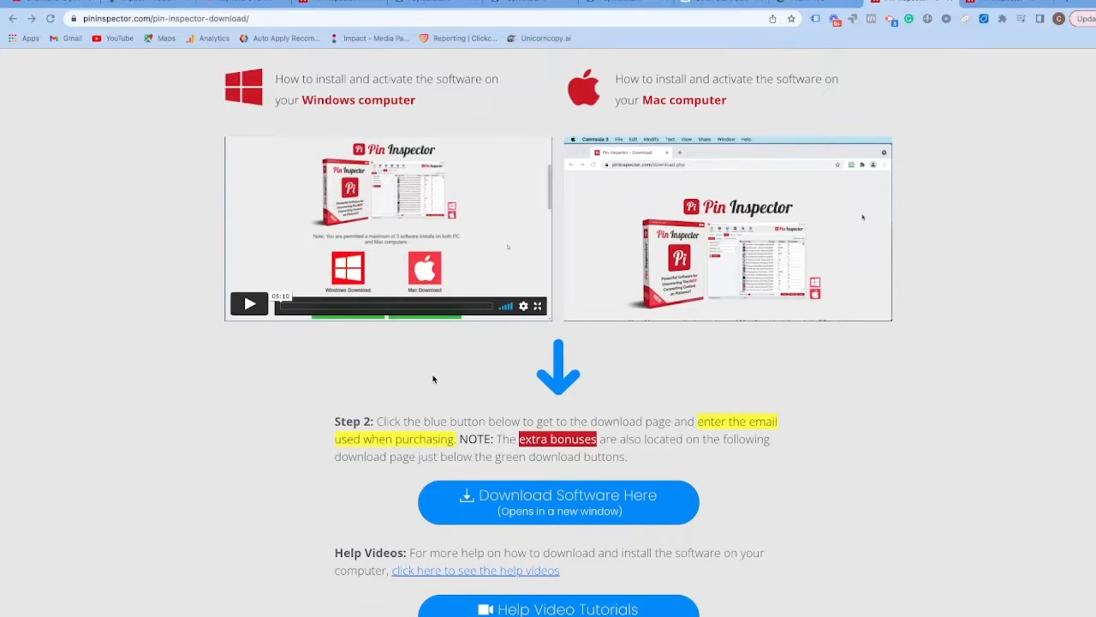
scroll(435, 380, down, 1)
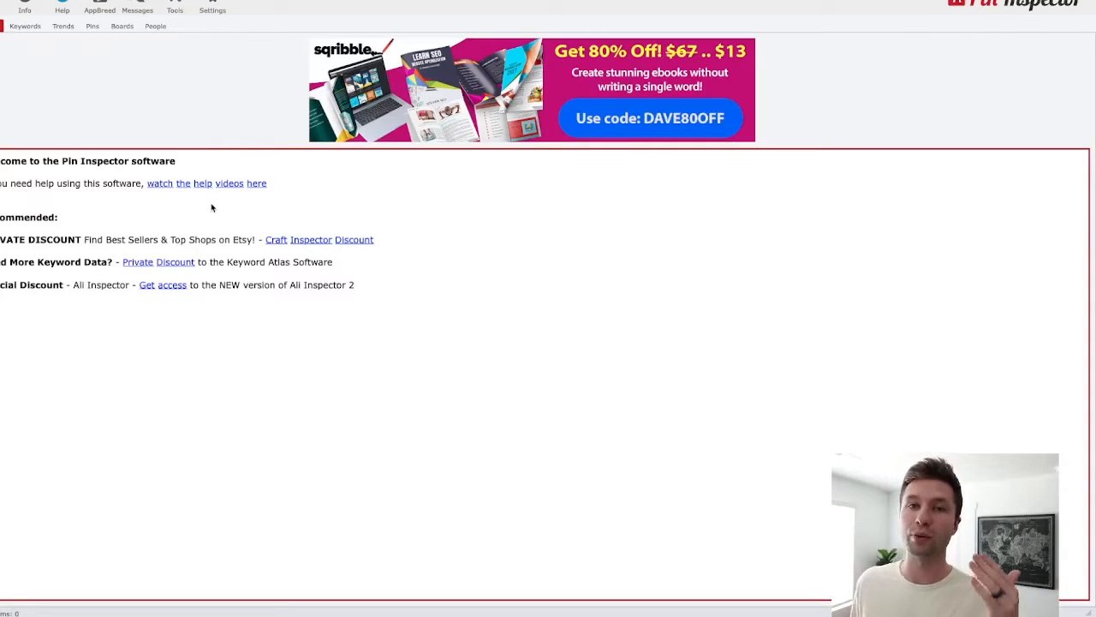
- Open the help videos page from the Pin Inspector welcome screen and look through the installation, update and instructional tutorials
click(167, 187)
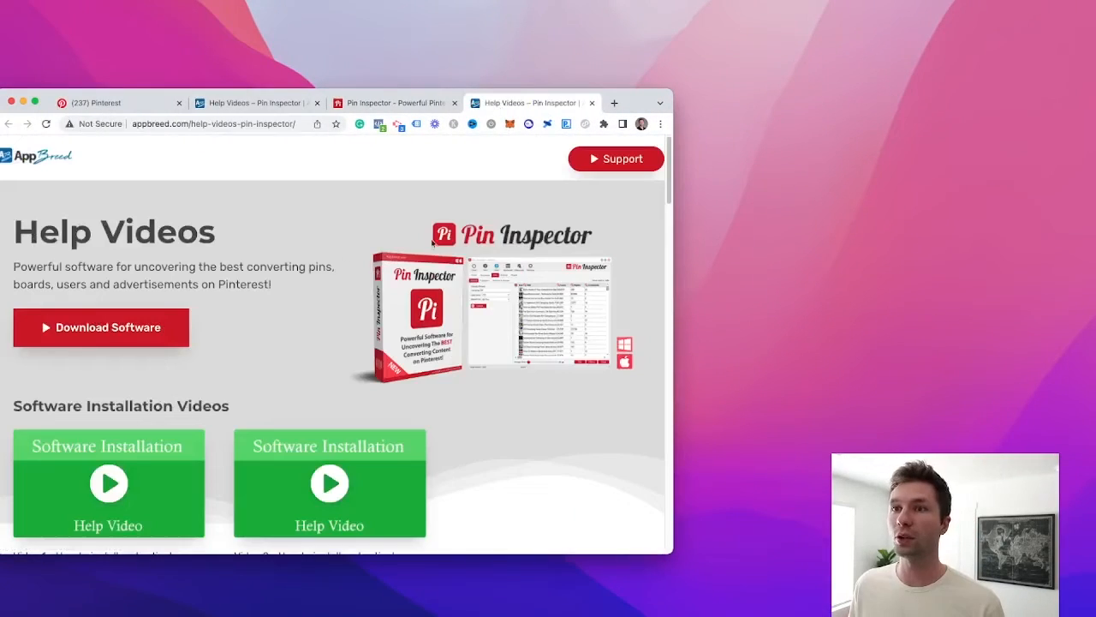
scroll(242, 296, down, 5)
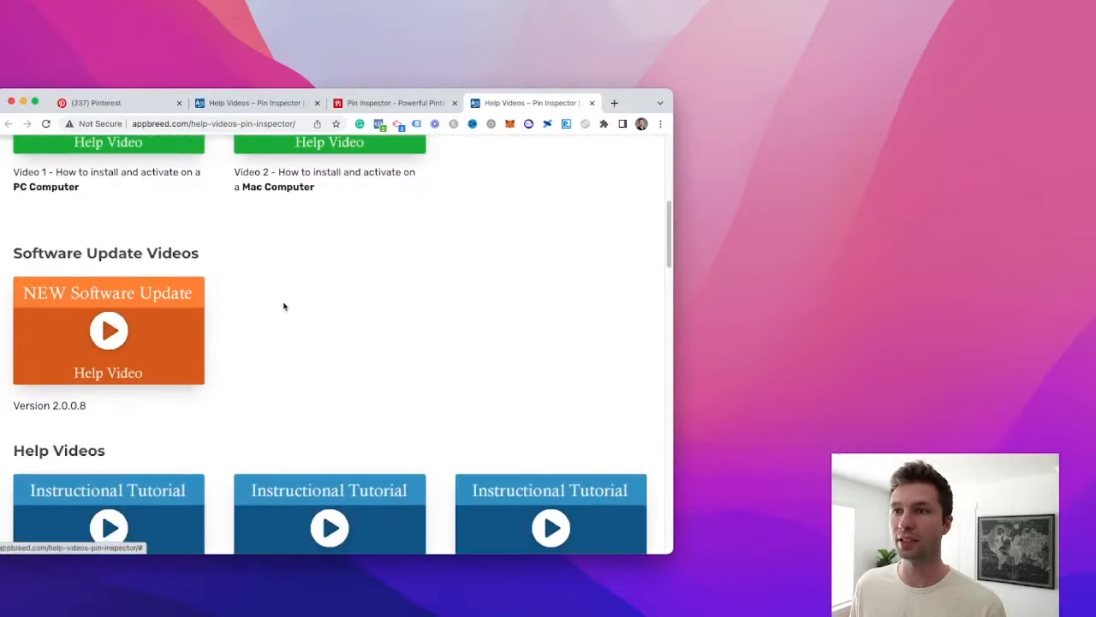
scroll(240, 299, down, 2)
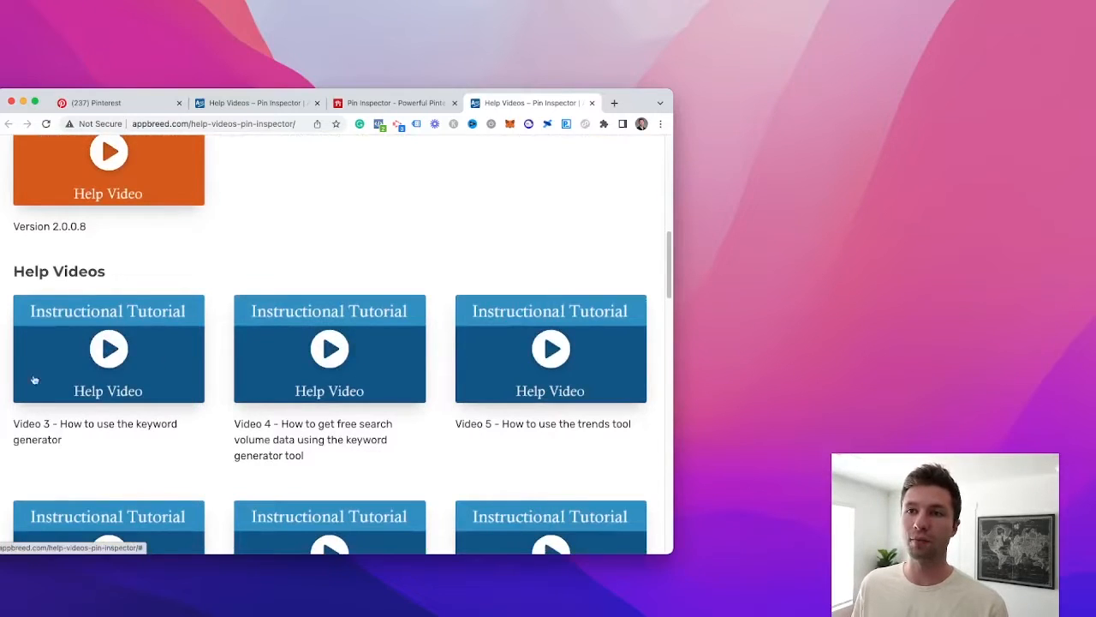
scroll(333, 384, down, 1)
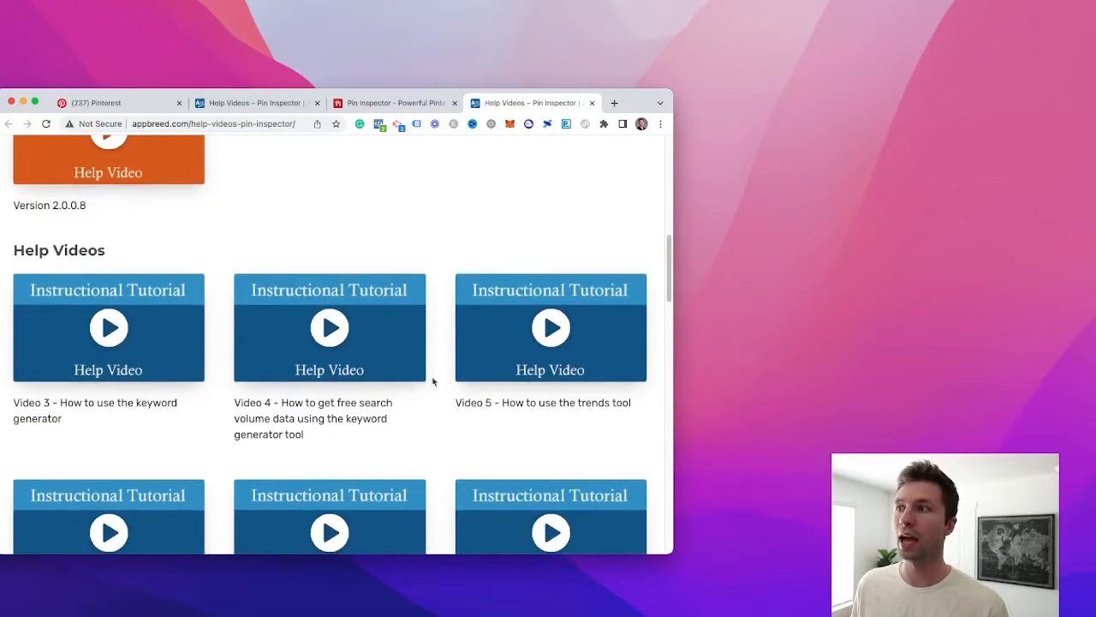
scroll(439, 374, down, 4)
scroll(439, 373, down, 1)
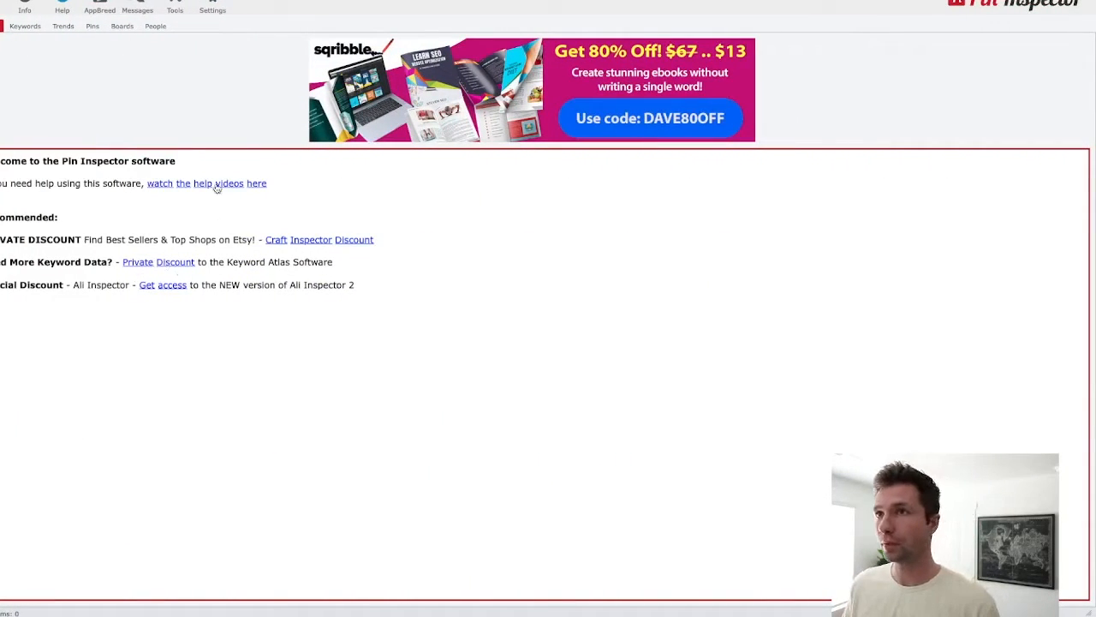
- Enter "standing desk" as the seed keyword in Pin Inspector's keyword generator and check the available search ranges
click(25, 27)
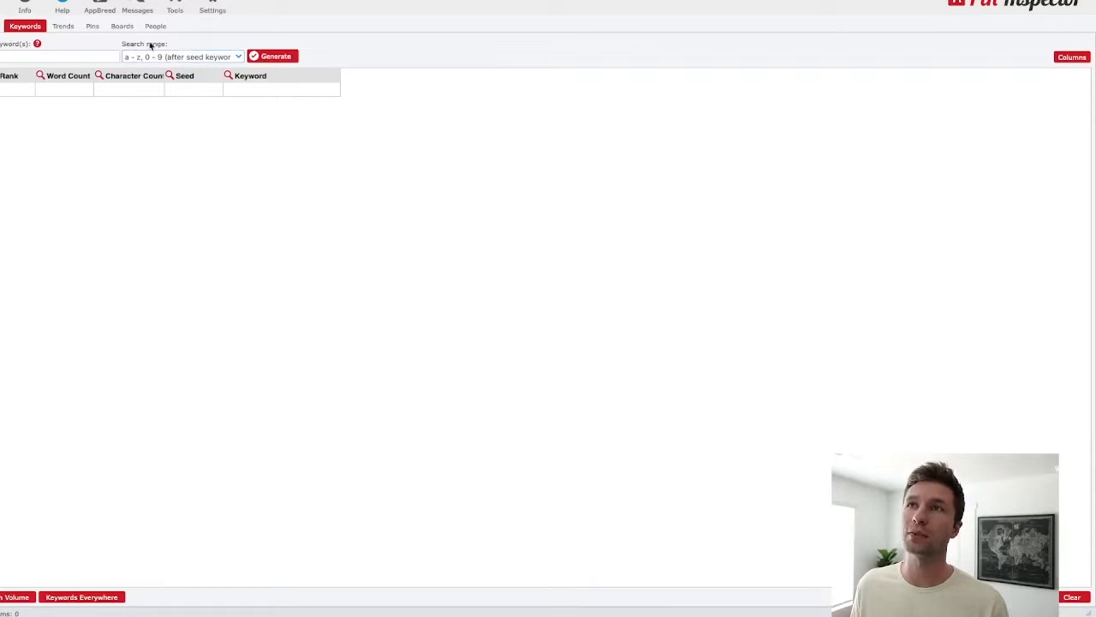
click(84, 55)
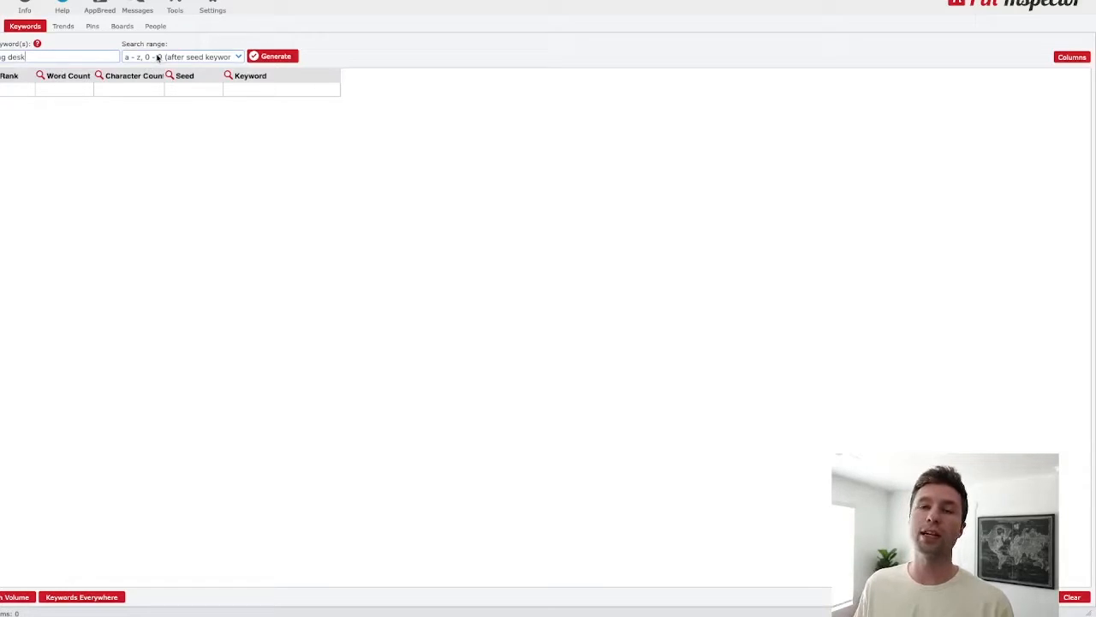
click(174, 58)
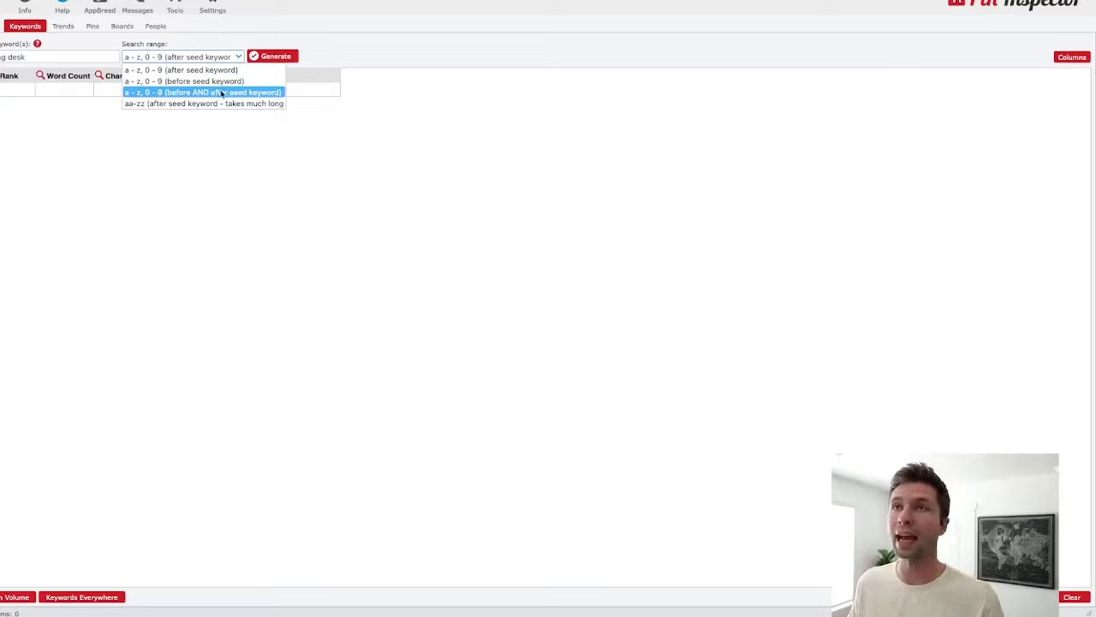
click(171, 161)
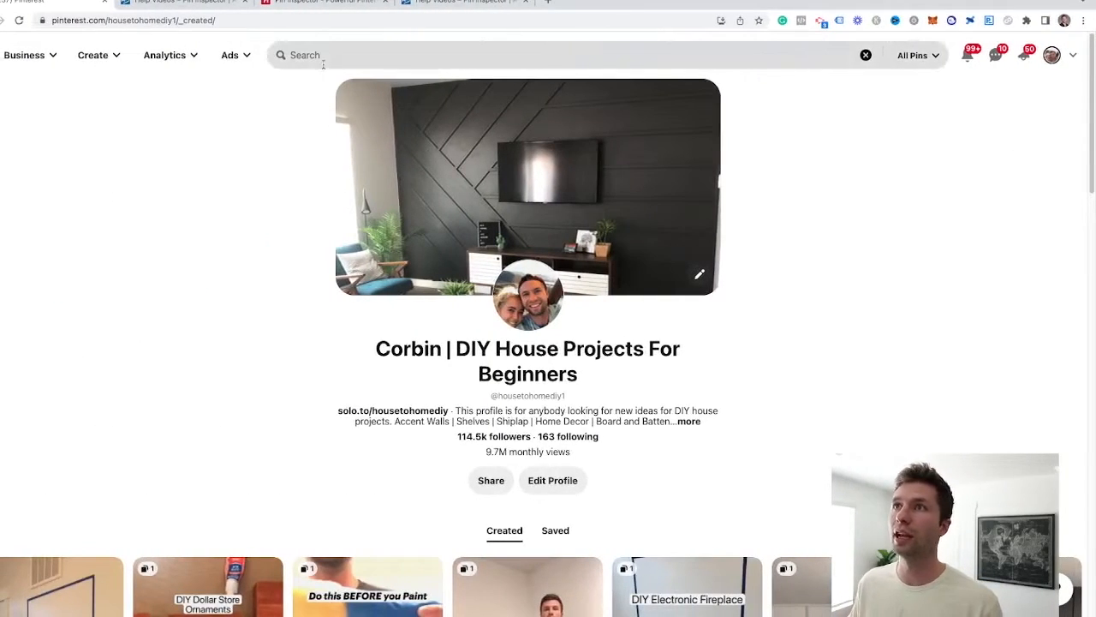
- On Pinterest, look up the search suggestions for "standing desk" and "standing desk c" to compare with the search range options
click(324, 60)
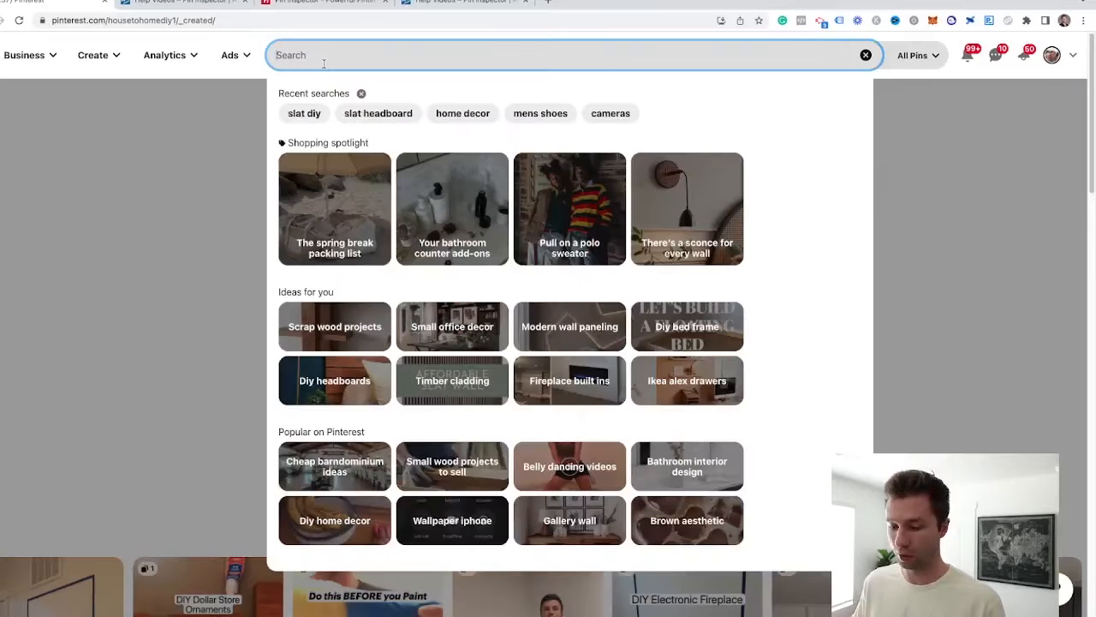
text(standing desk)
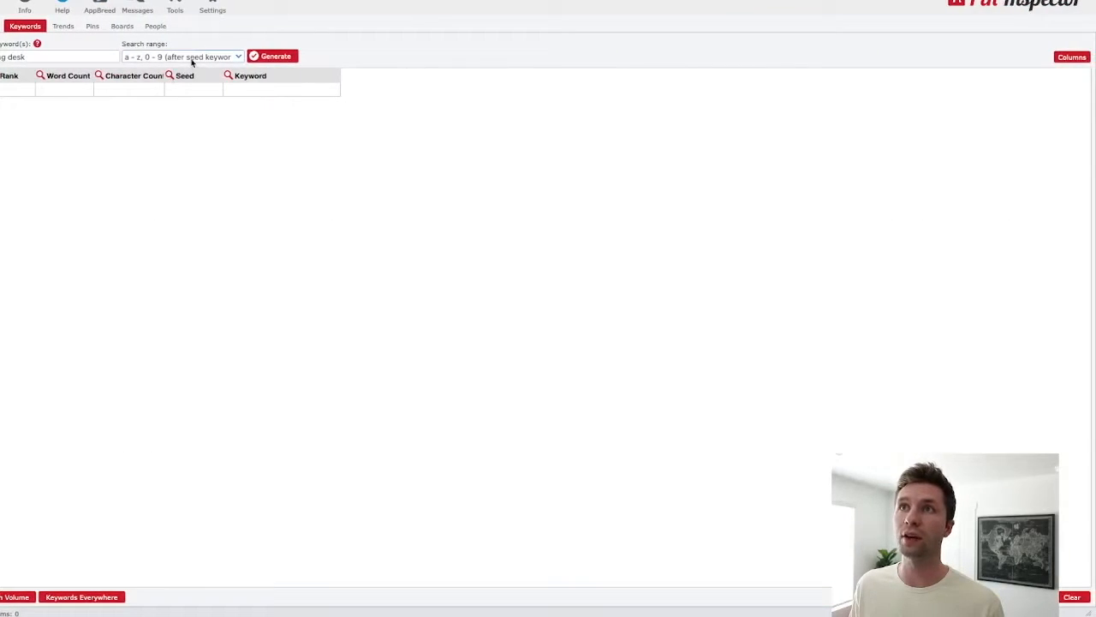
click(190, 57)
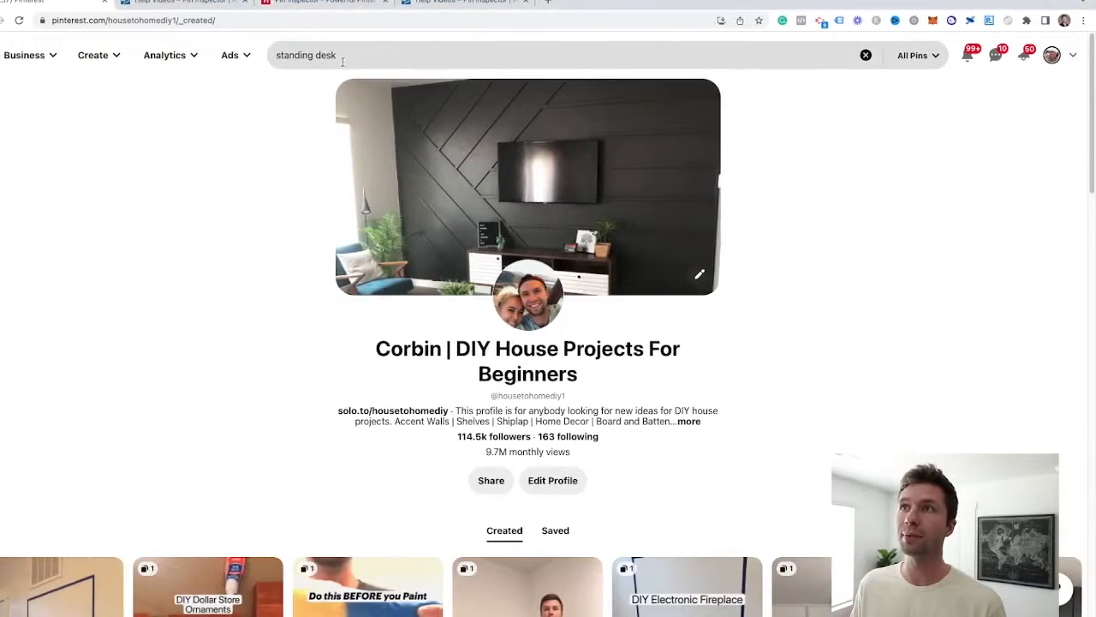
click(347, 56)
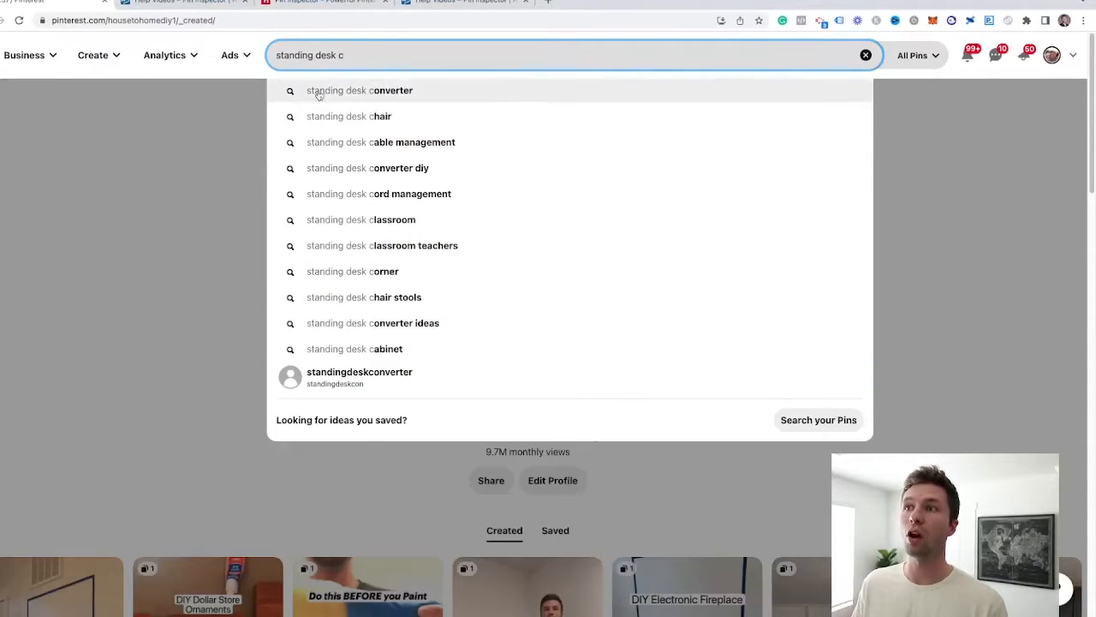
key(BackSpace)
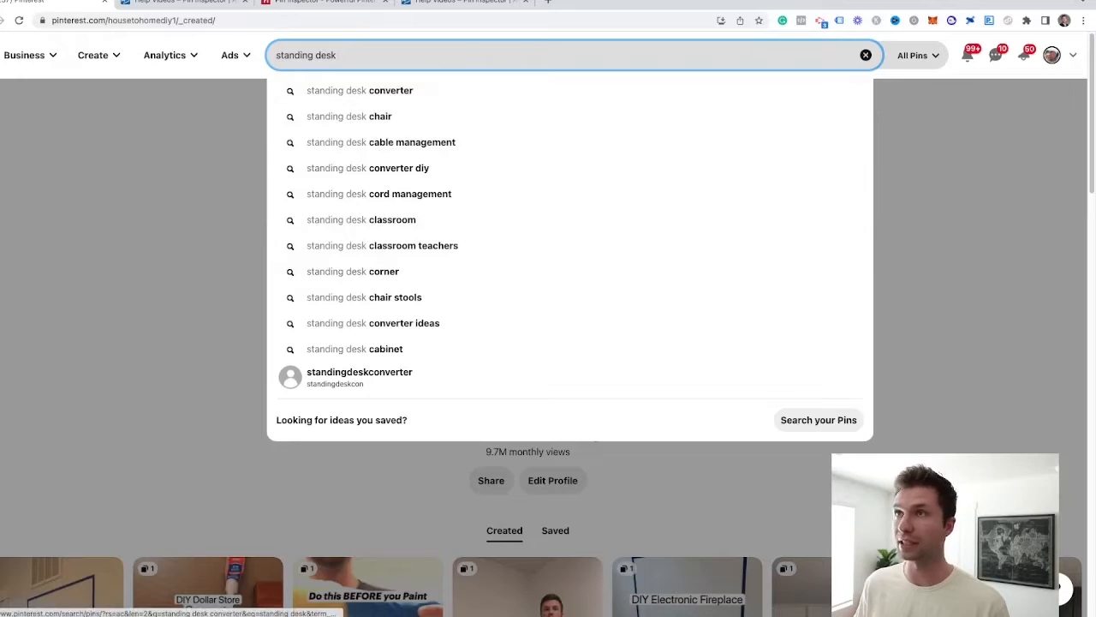
- Look up Pinterest's search suggestions for "standing desk b" and check the search range options in Pin Inspector again
text(c)
key(BackSpace)
text(b)
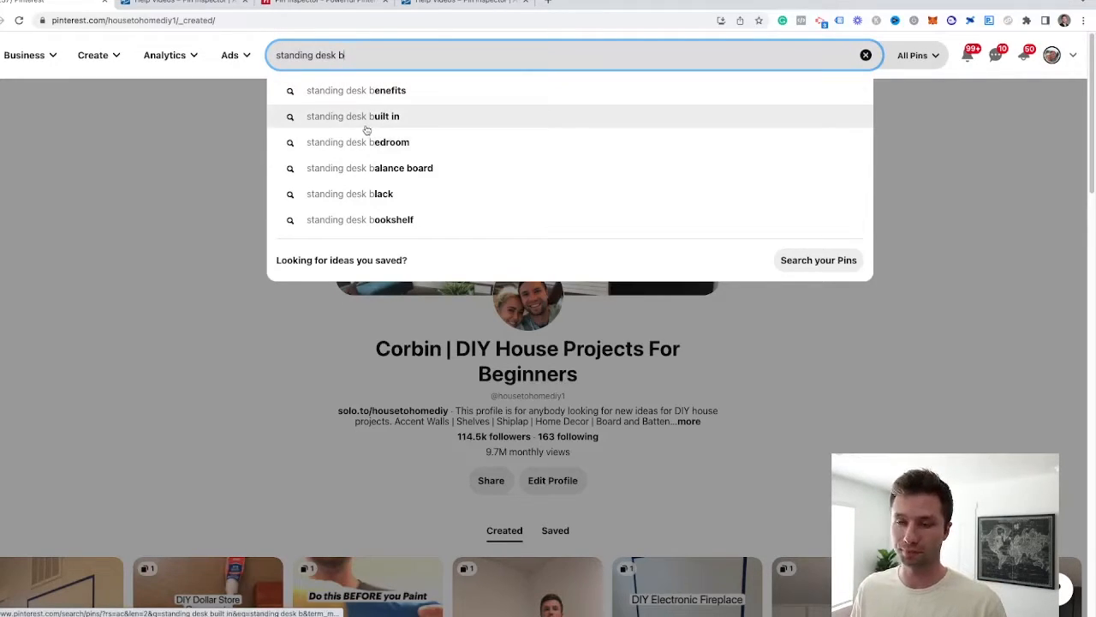
key(ctrl+Right)
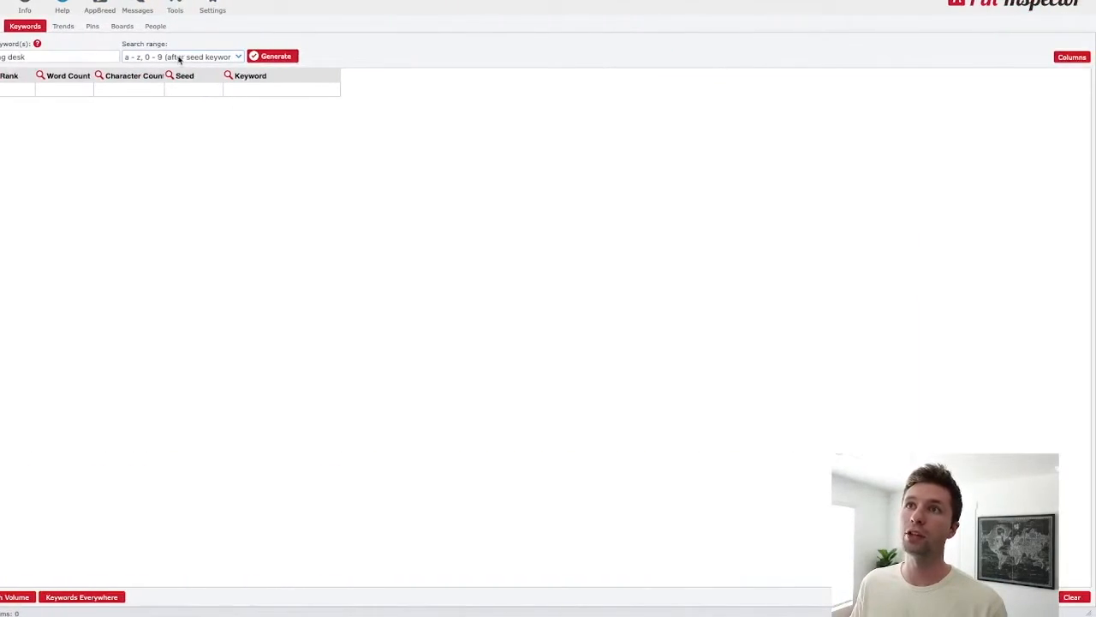
click(178, 58)
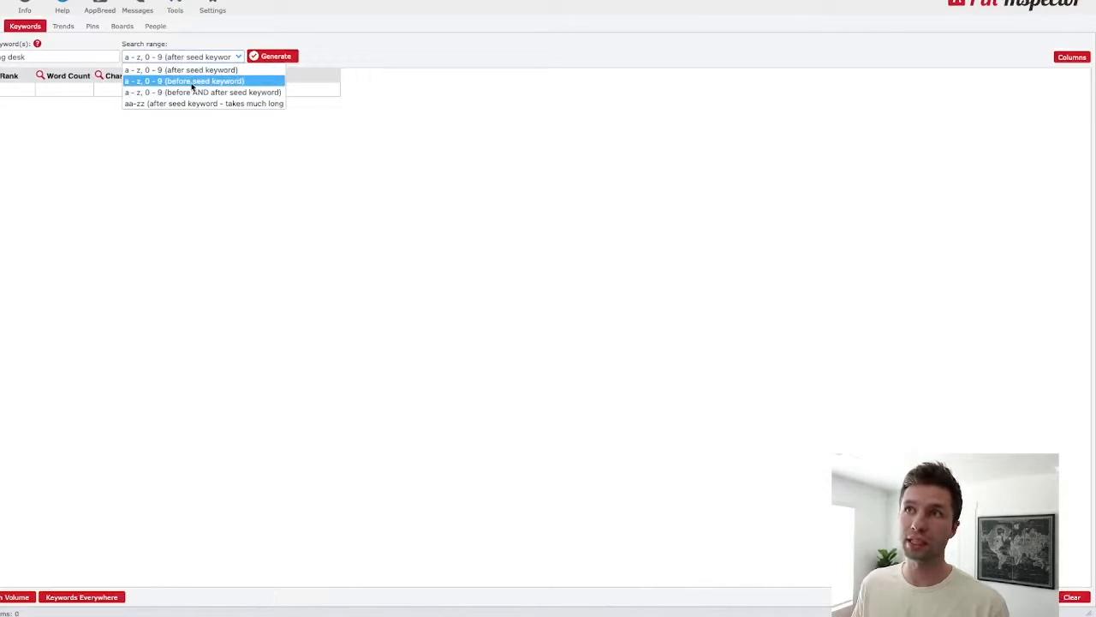
- Back on Pinterest, add "b" before "standing desk b" in the search to examine suggestions with a letter before the seed keyword
key(ctrl+Left)
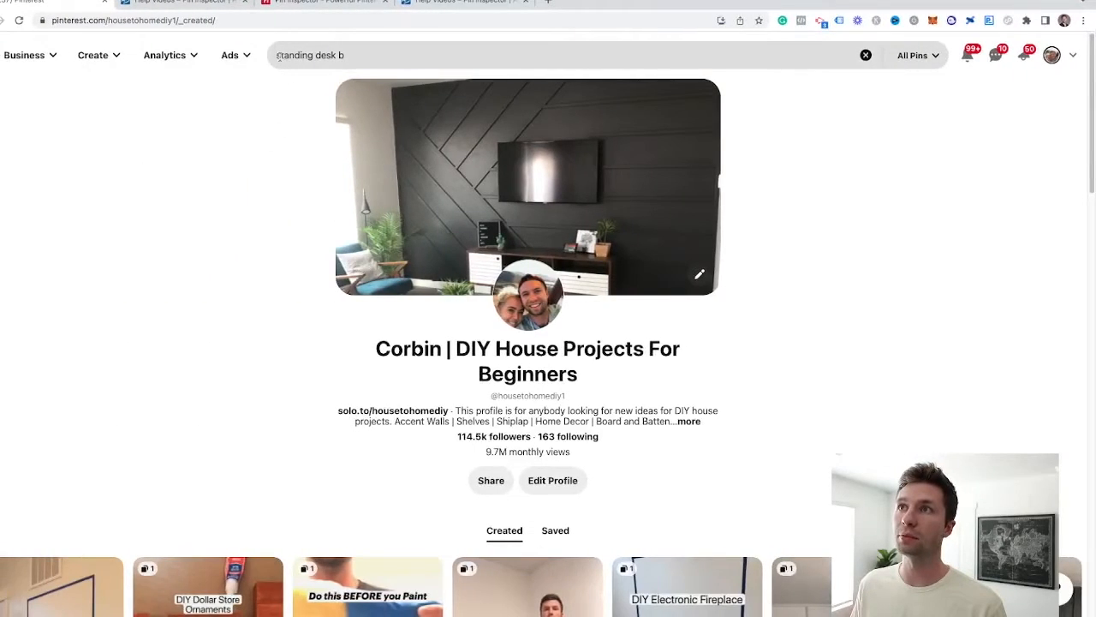
click(278, 55)
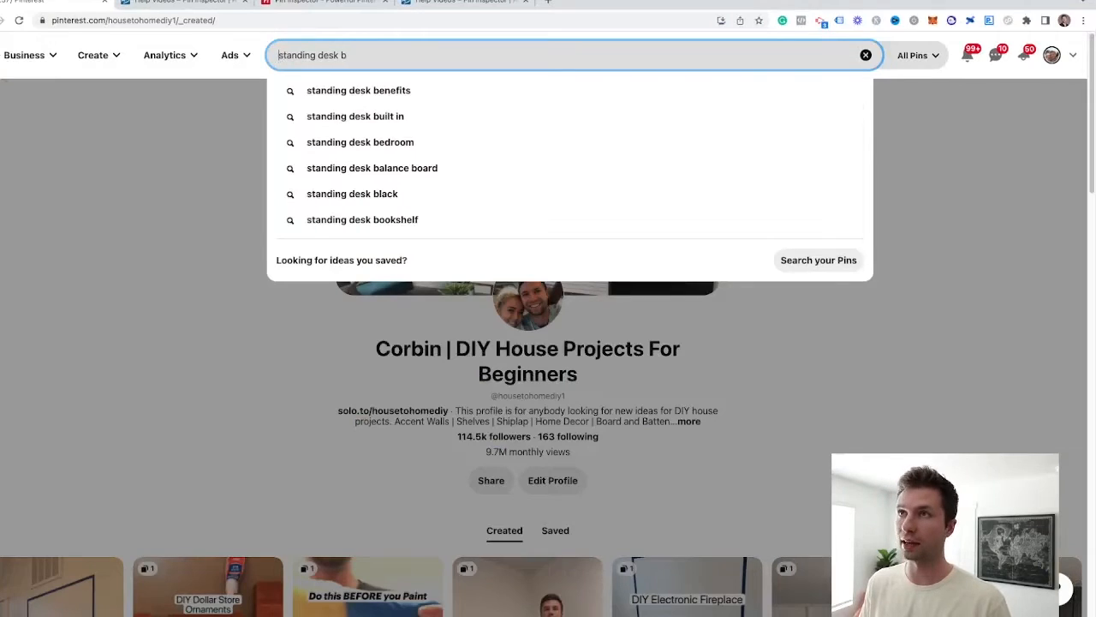
text(blue)
key(BackSpace)
key(BackSpace)
key(BackSpace)
key(BackSpace)
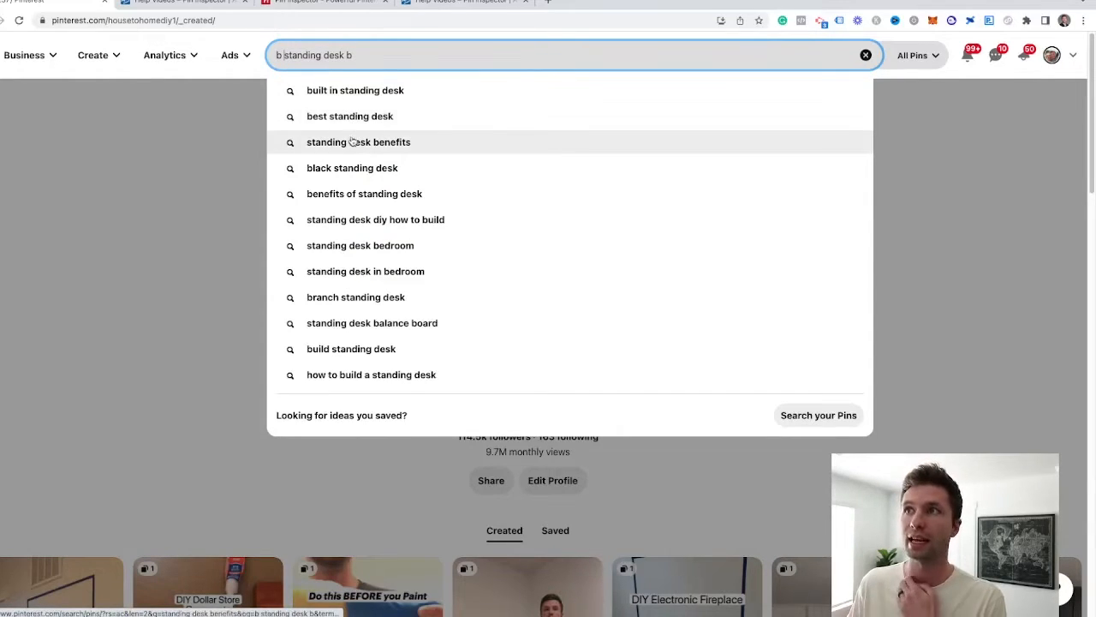
- In Pin Inspector, generate keywords with the range "a - z, 0 - 9 (before AND after seed keyword)" and sort them by rank
key(ctrl+Right)
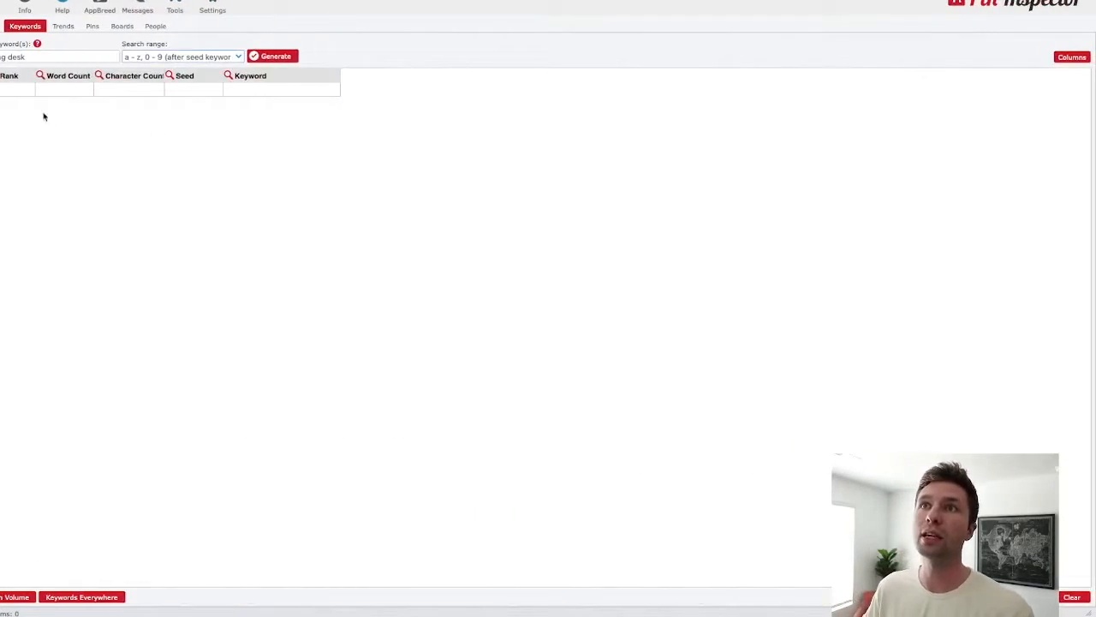
click(234, 58)
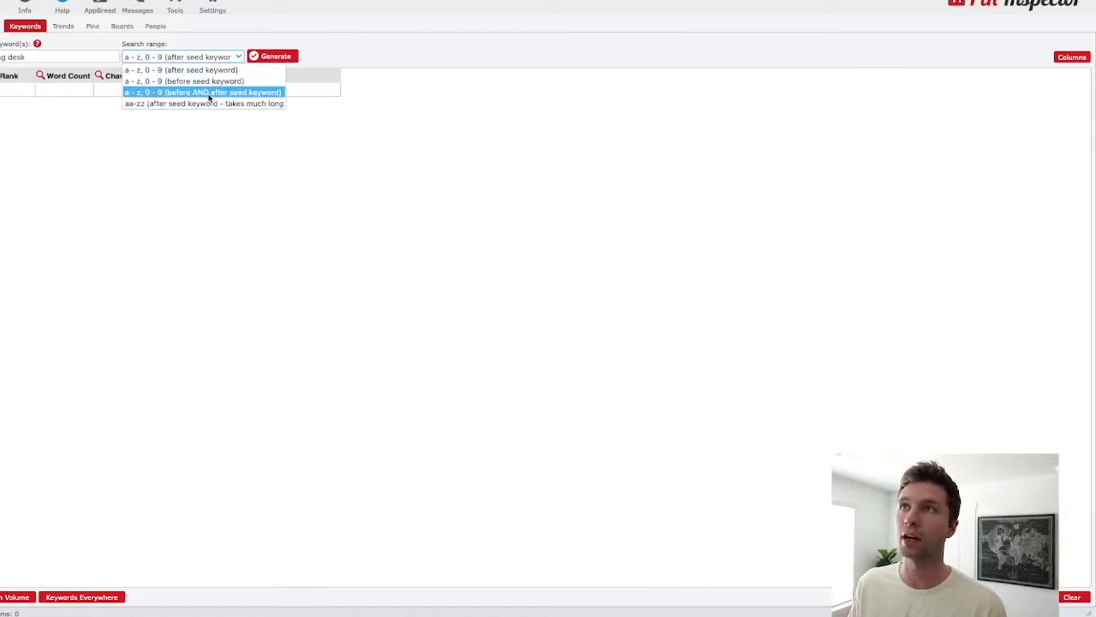
click(208, 92)
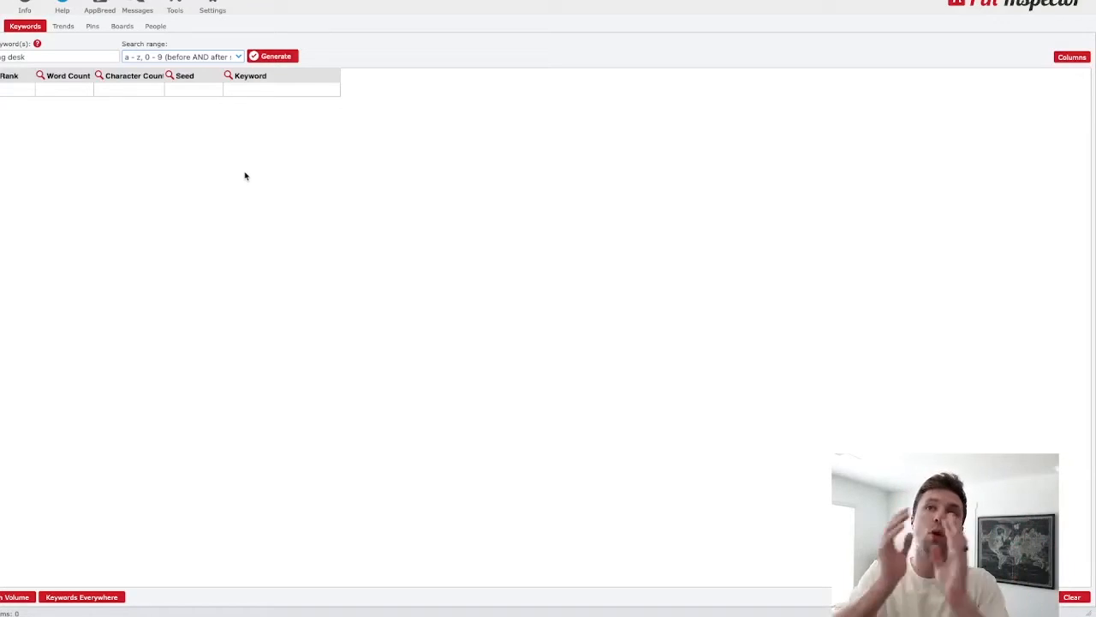
click(269, 58)
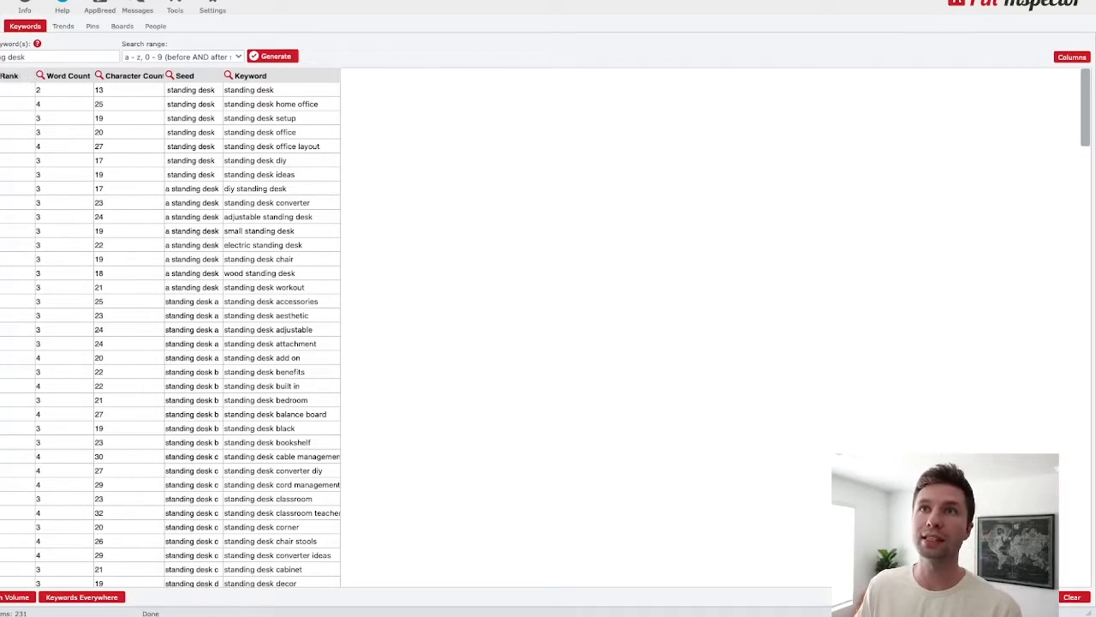
click(6, 77)
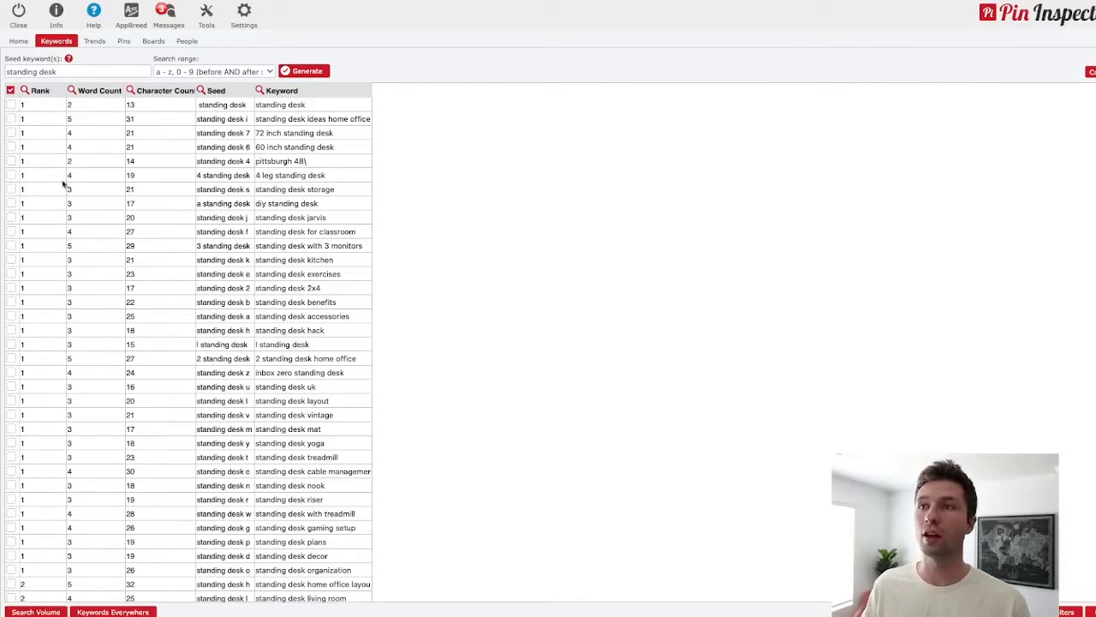
- Select "standing desk ideas home office", "72 inch standing desk" and "60 inch standing desk" and look them up in Google Trends
click(11, 118)
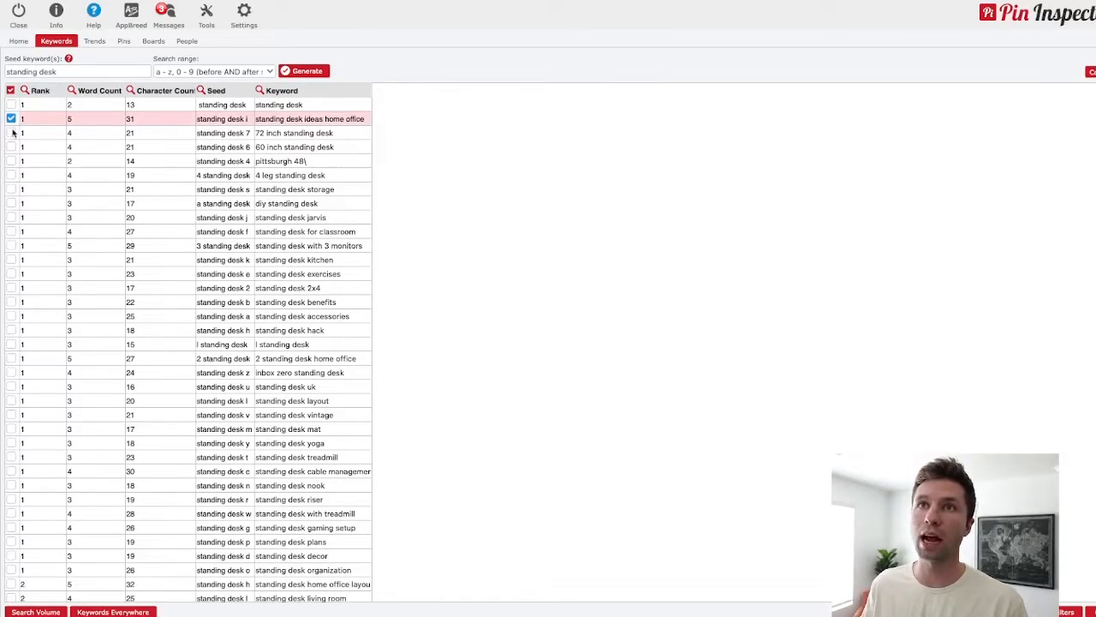
click(12, 133)
click(11, 146)
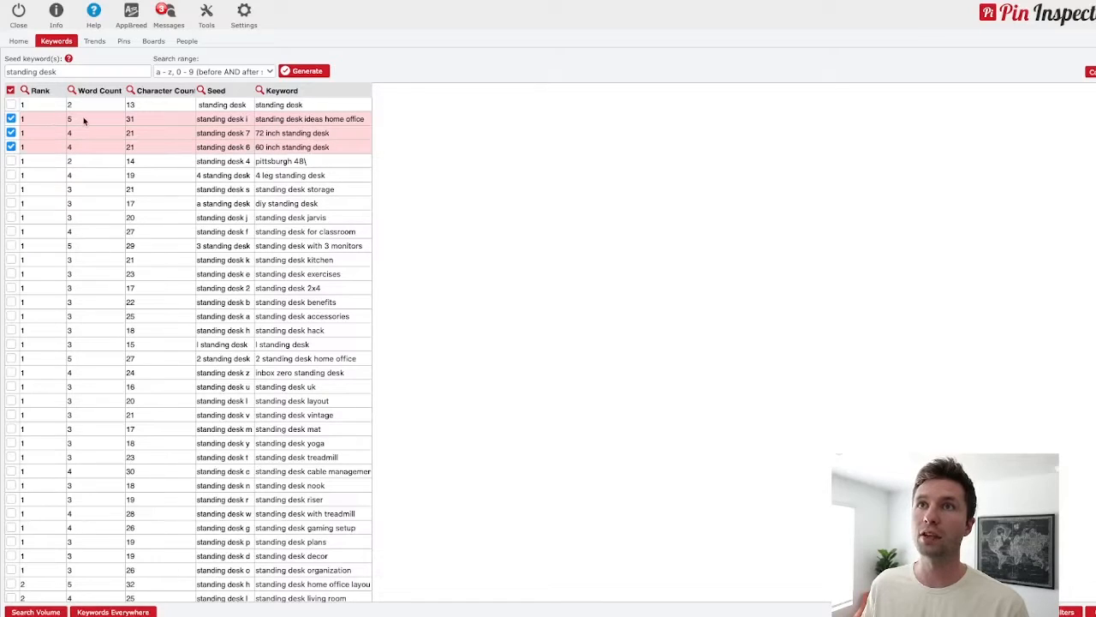
right_click(86, 122)
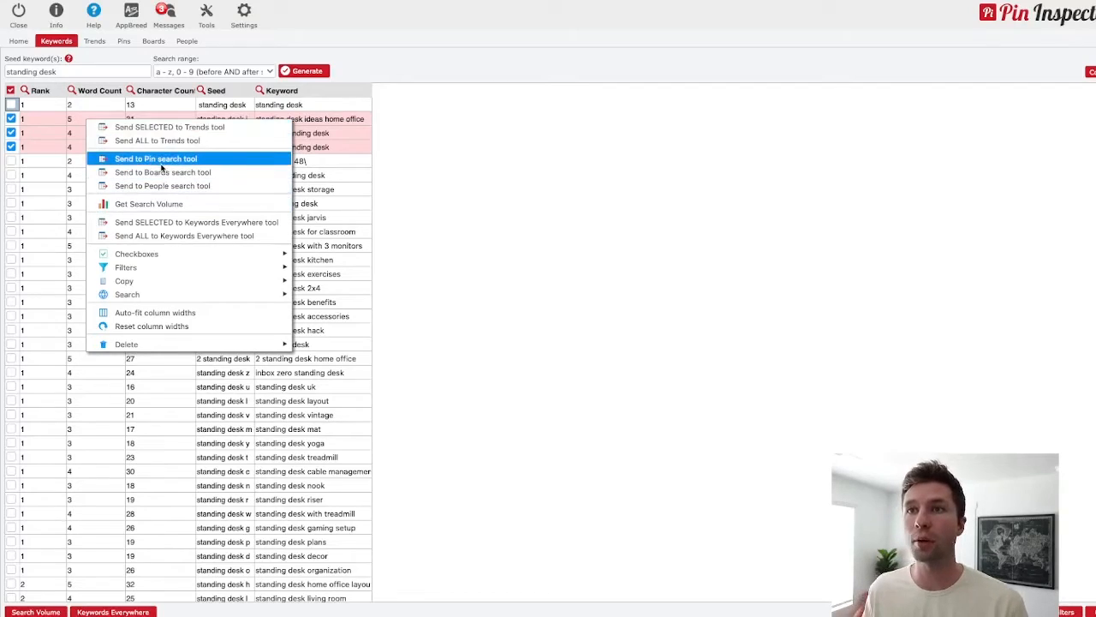
mouse_move(154, 293)
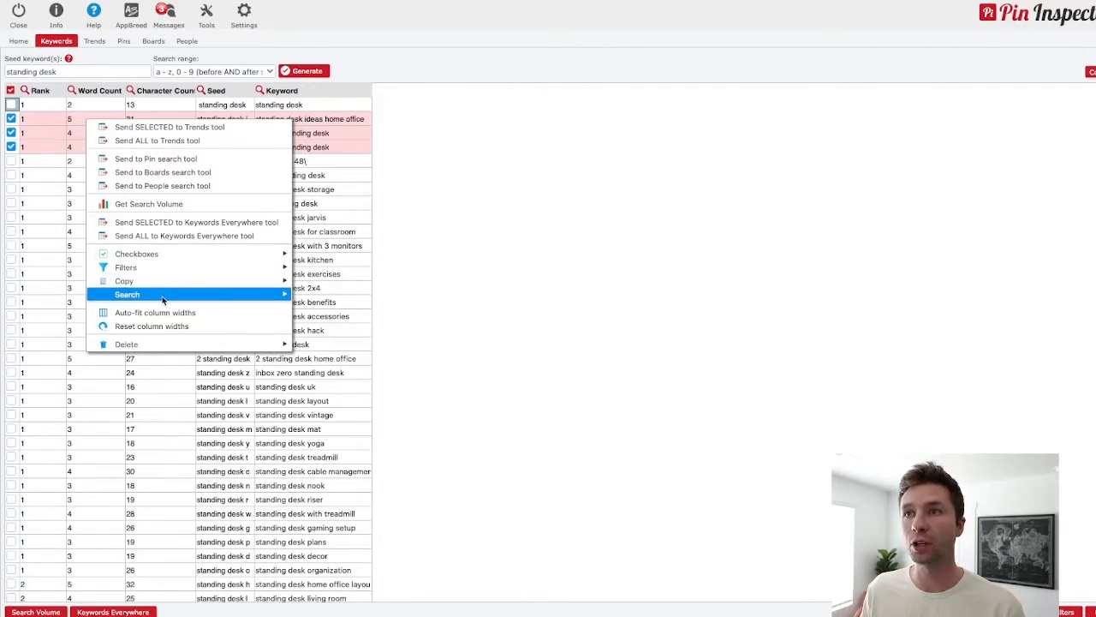
mouse_move(280, 295)
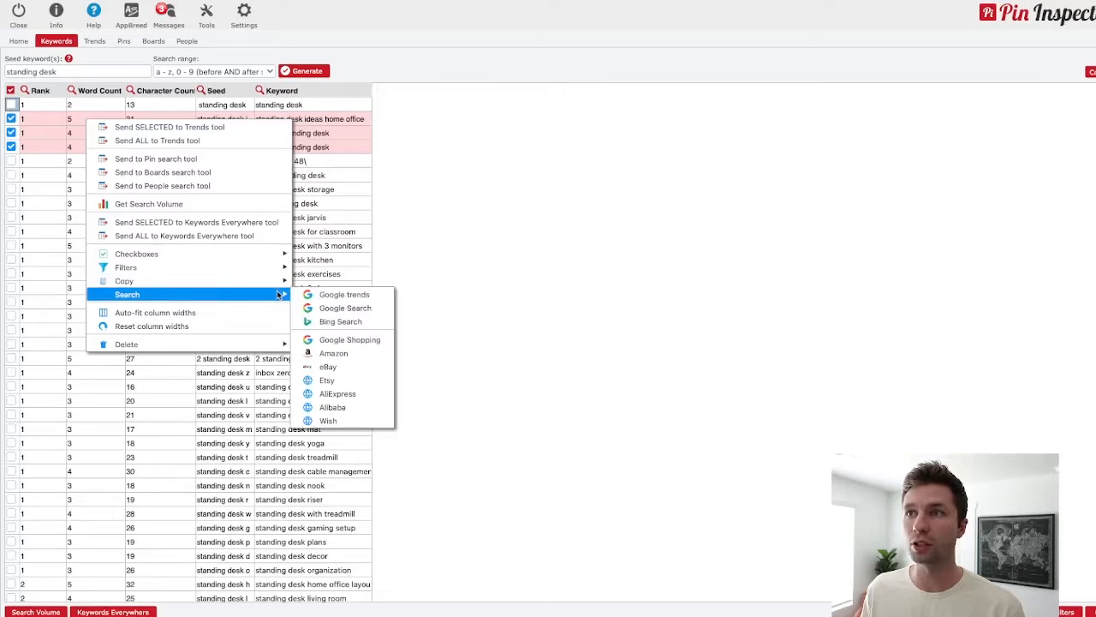
click(358, 296)
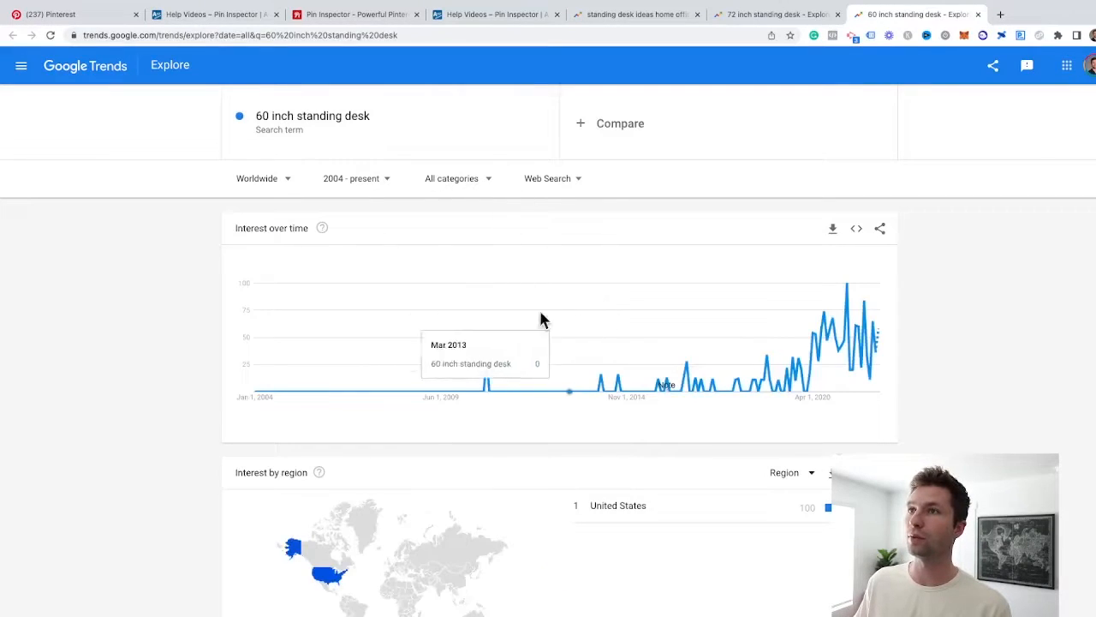
click(635, 14)
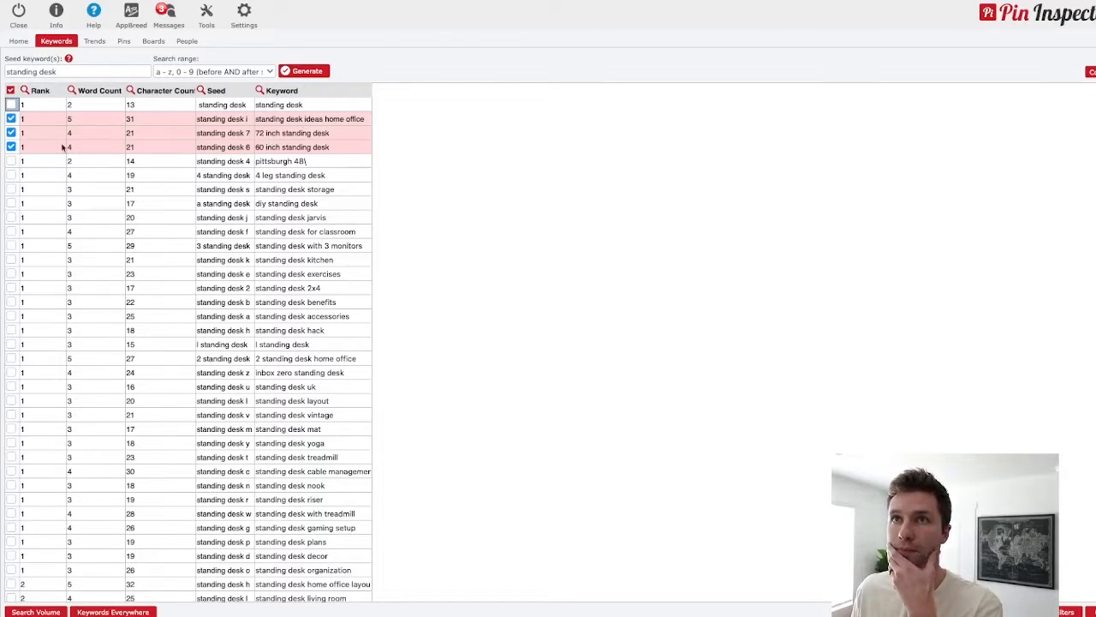
- Open the keyword search volume window, look through the help videos page for search volume tutorials, and close the window
right_click(150, 131)
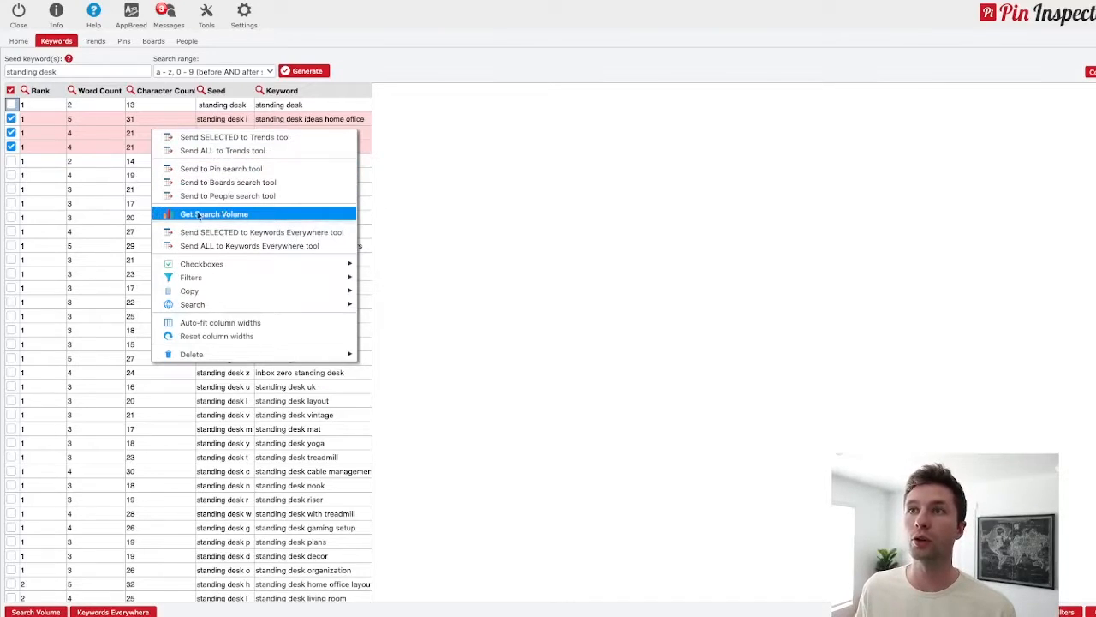
click(208, 215)
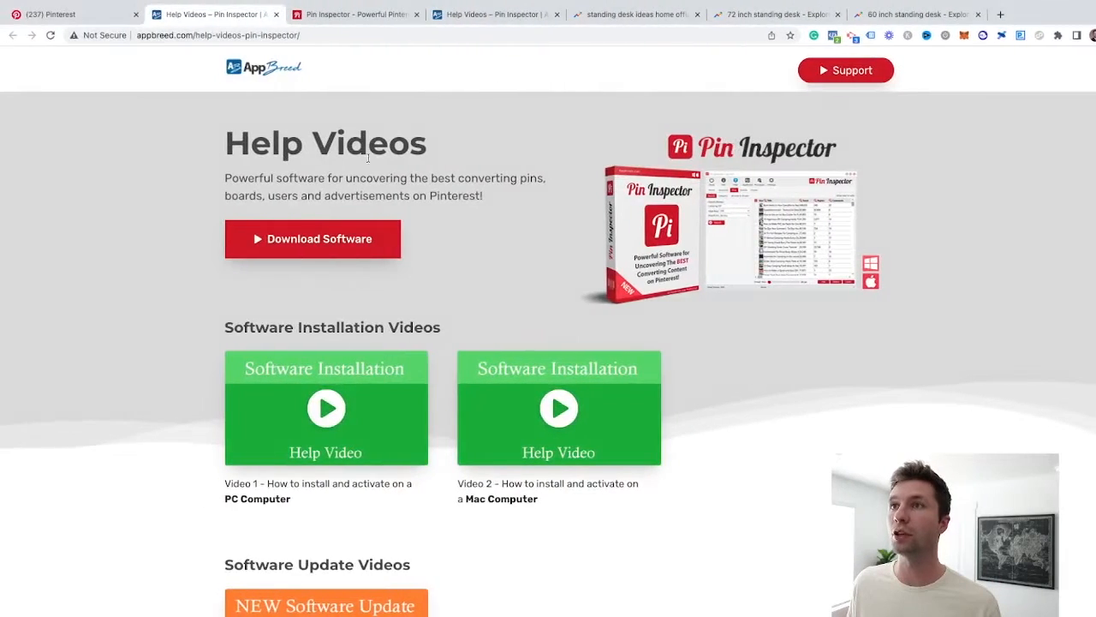
scroll(502, 255, down, 7)
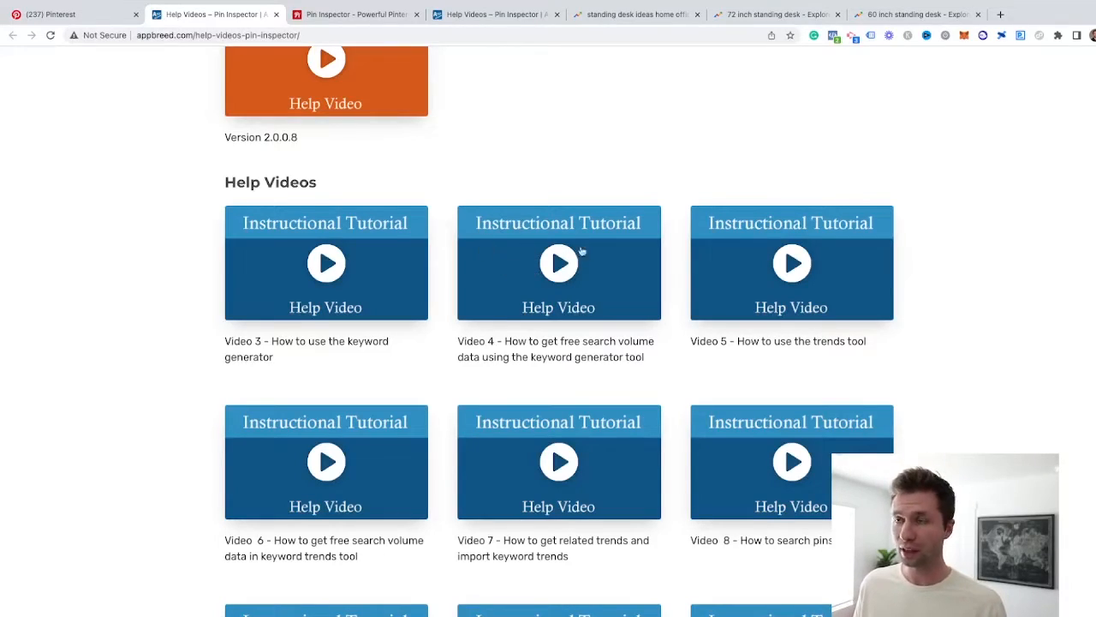
key(ctrl+Right)
key(ctrl+Left)
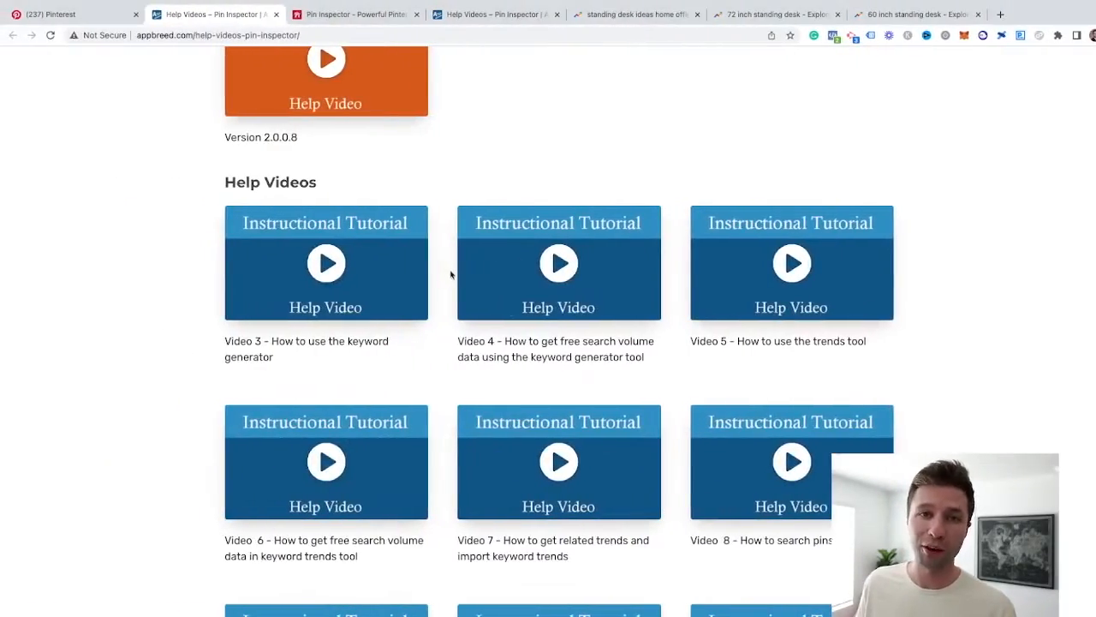
key(ctrl+Right)
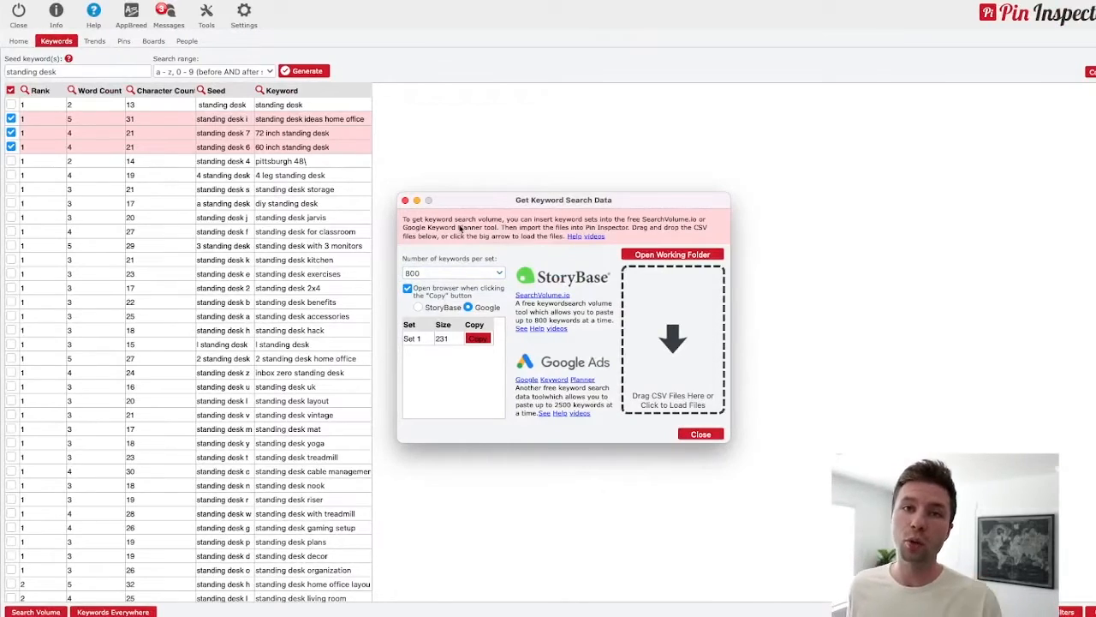
click(405, 200)
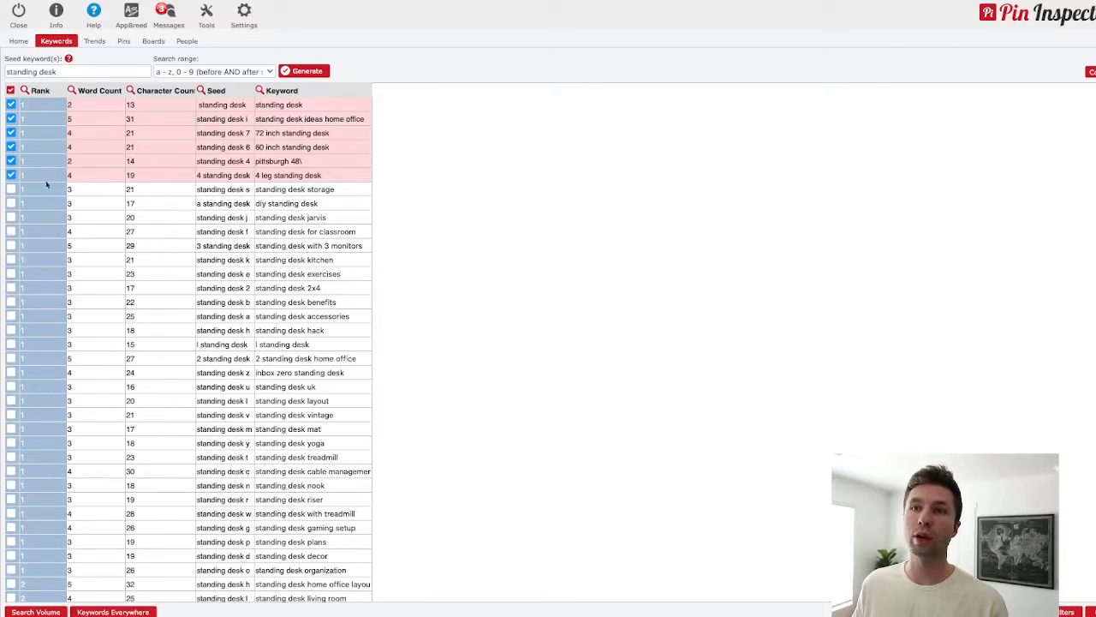
- Copy the first six rank 1 keyword rows, from "standing desk" to "4 leg standing desk", out of the keyword list
scroll(85, 334, down, 3)
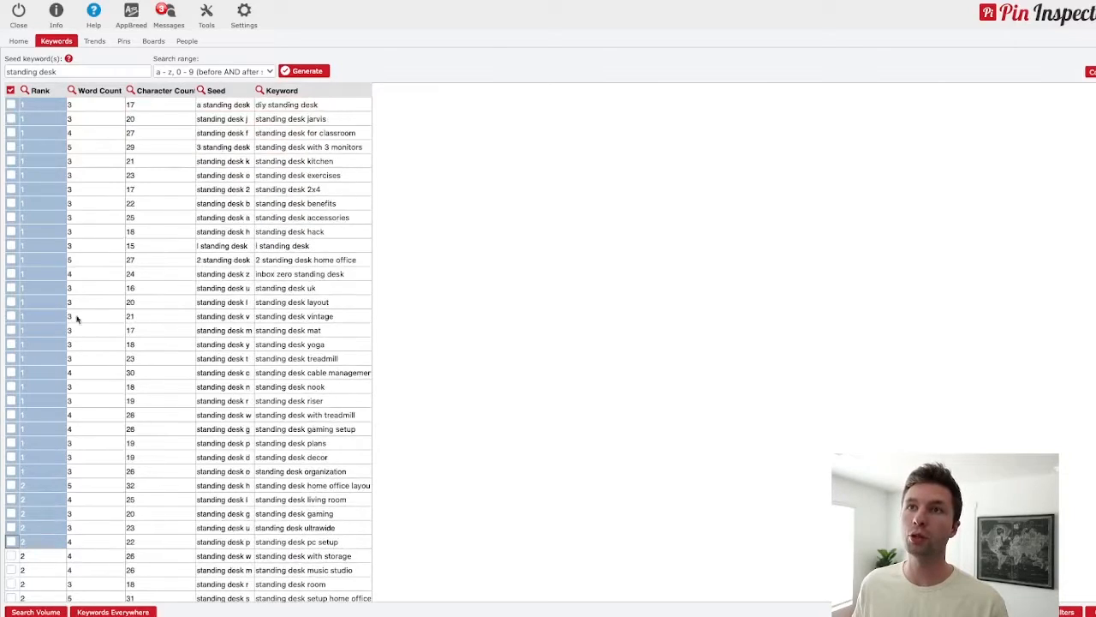
scroll(82, 331, up, 3)
right_click(105, 151)
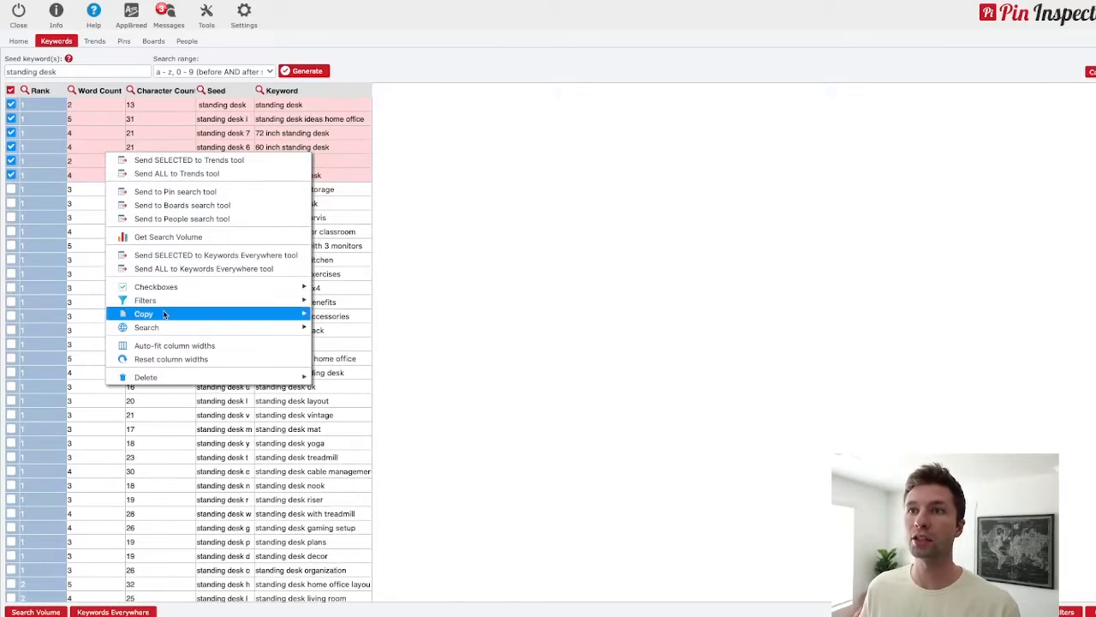
mouse_move(164, 314)
click(383, 314)
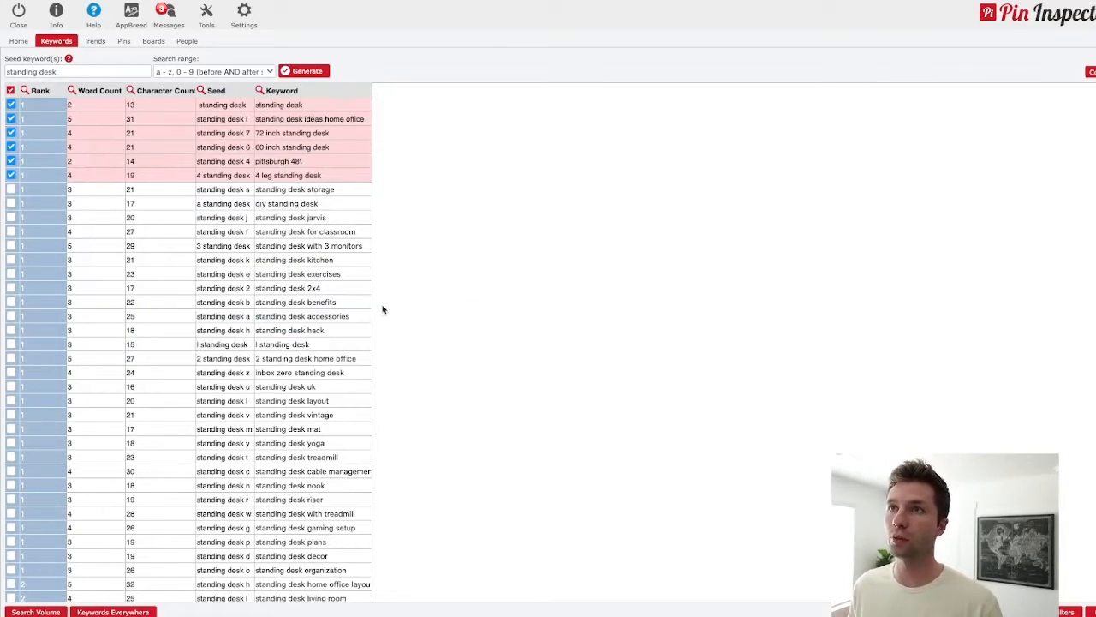
- Open a new Google Sheets spreadsheet and paste the copied keyword rows starting at cell A1
key(ctrl+Left)
click(115, 190)
click(47, 152)
click(48, 143)
key(ctrl+v)
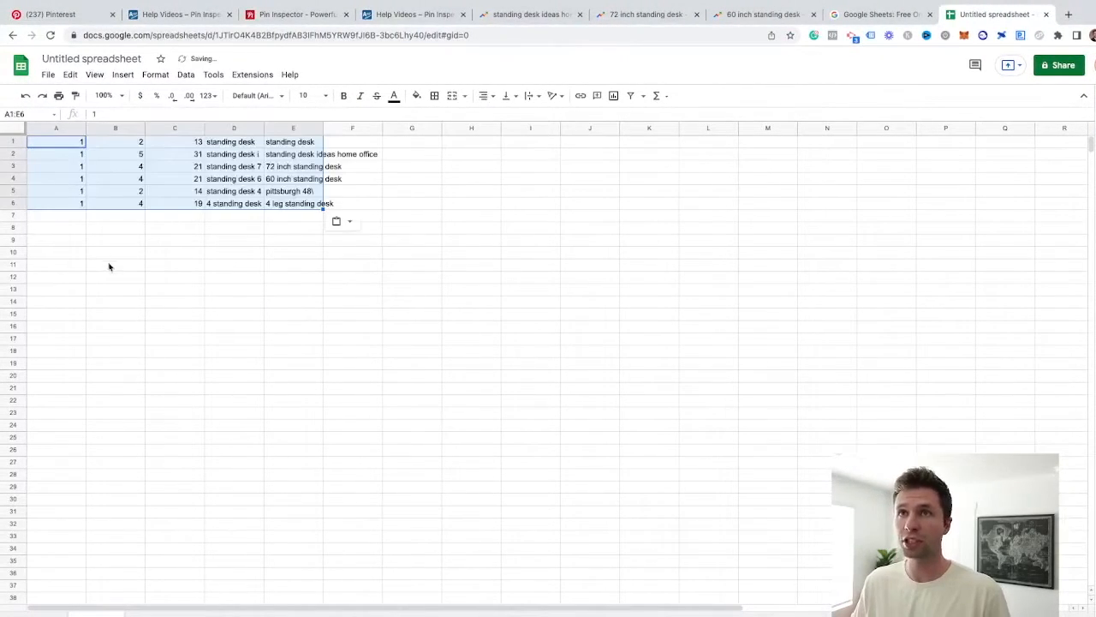
click(198, 281)
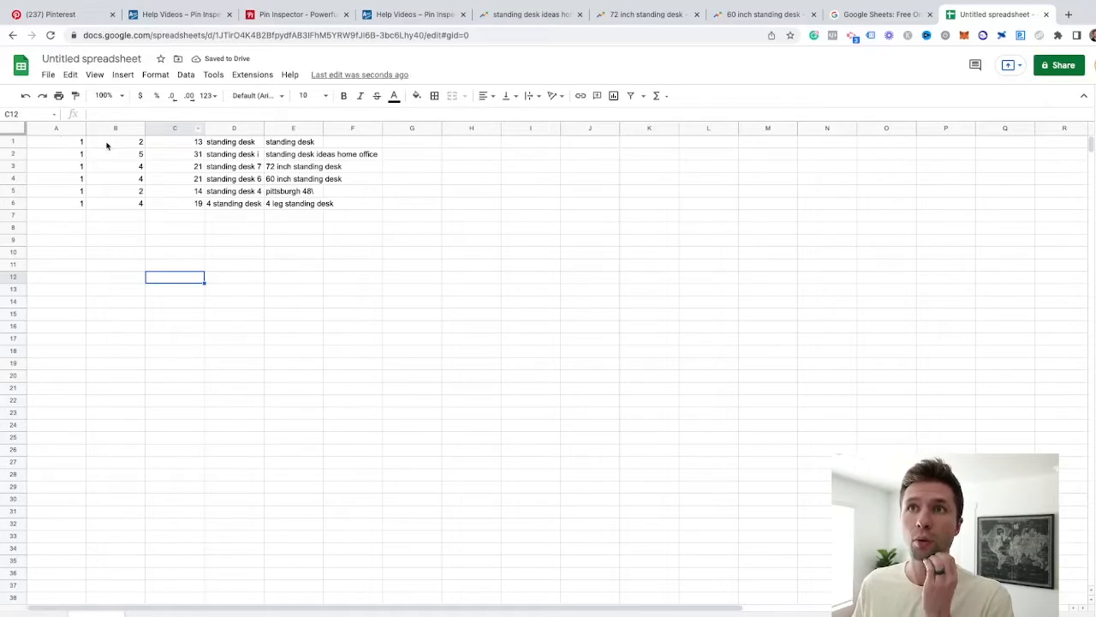
- Clear the word count and character count values in cells B1:C6
drag(117, 143, 196, 208)
key(Delete)
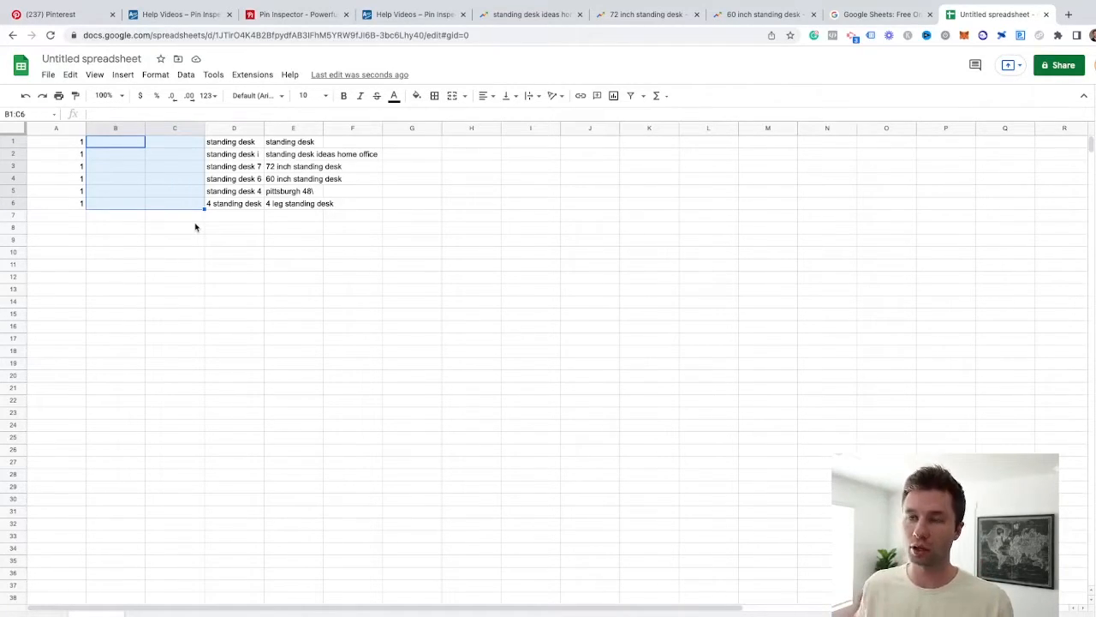
click(294, 252)
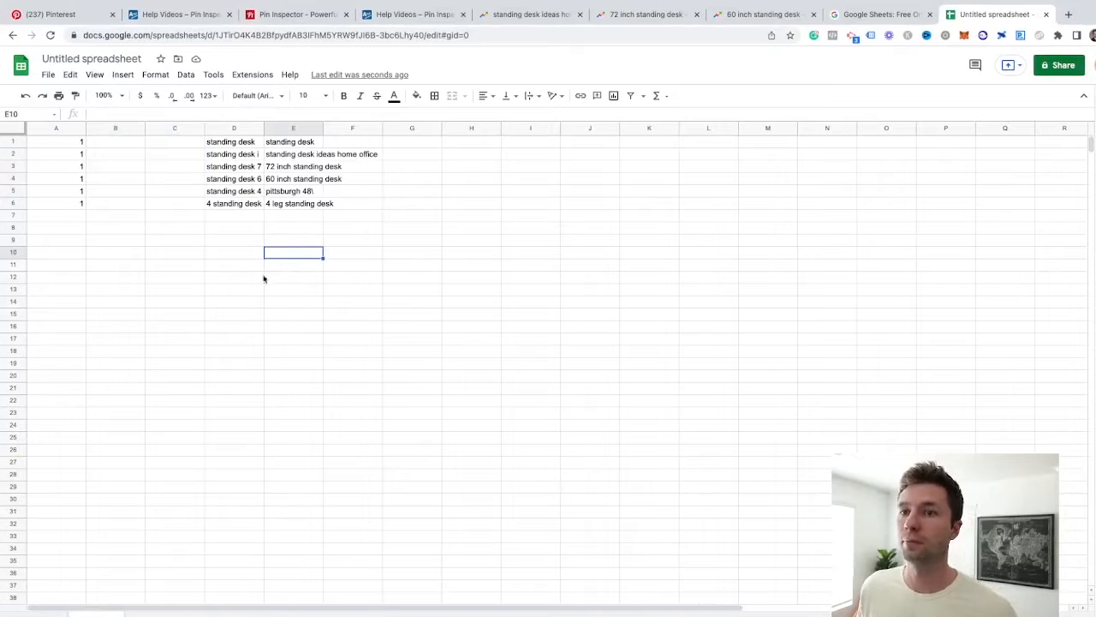
- Switch to Pin Inspector and try to load the latest trends for the United States, aborting the Pinterest login
key(ctrl+Right)
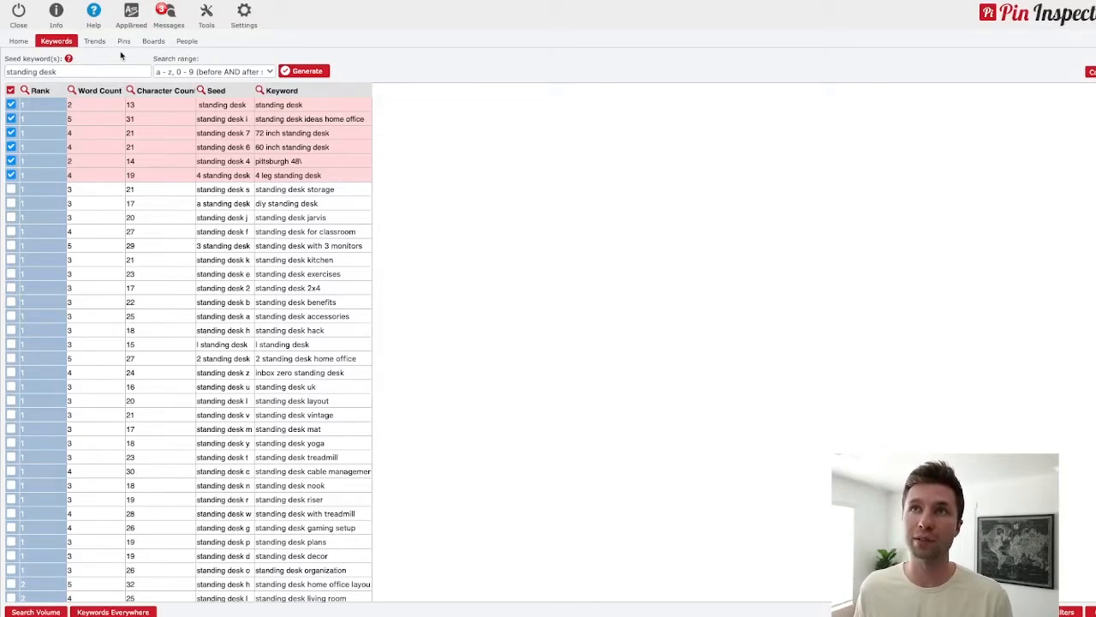
click(95, 43)
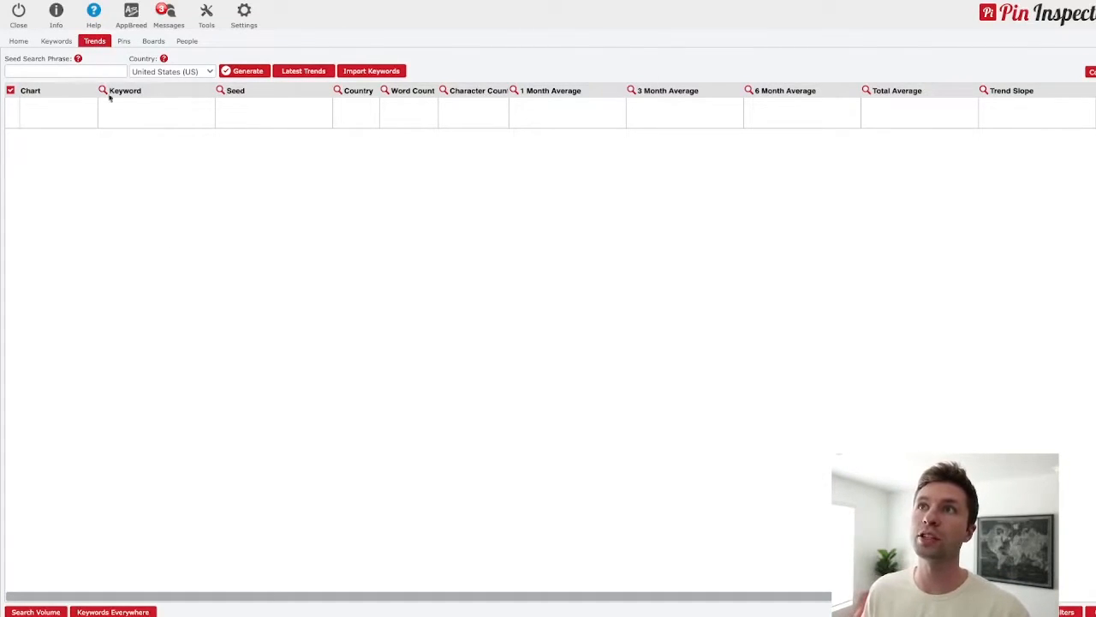
click(300, 74)
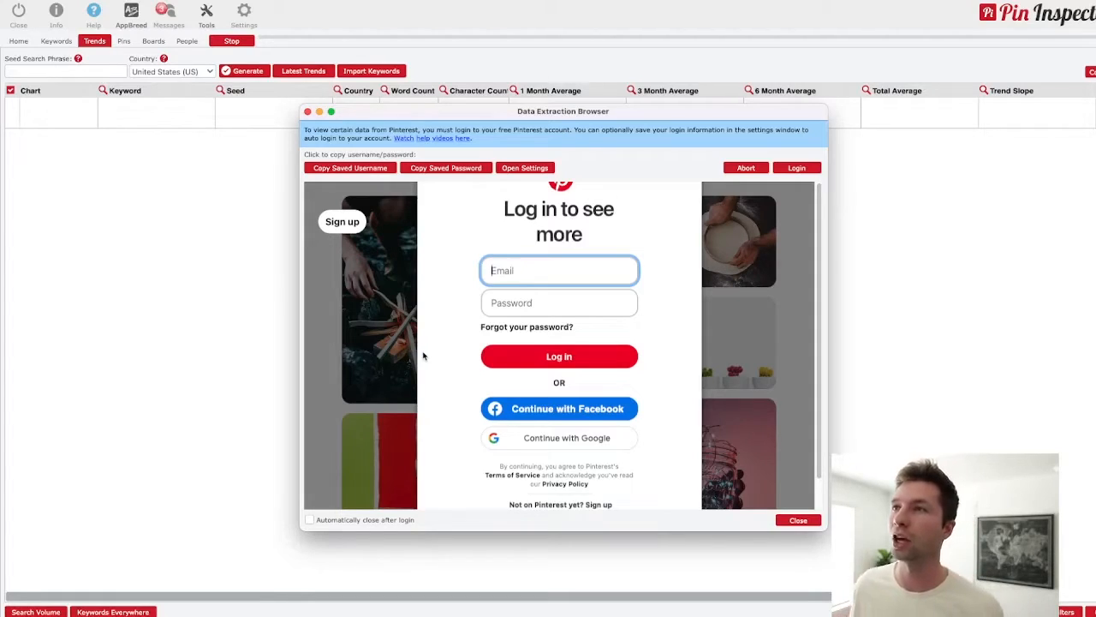
click(307, 111)
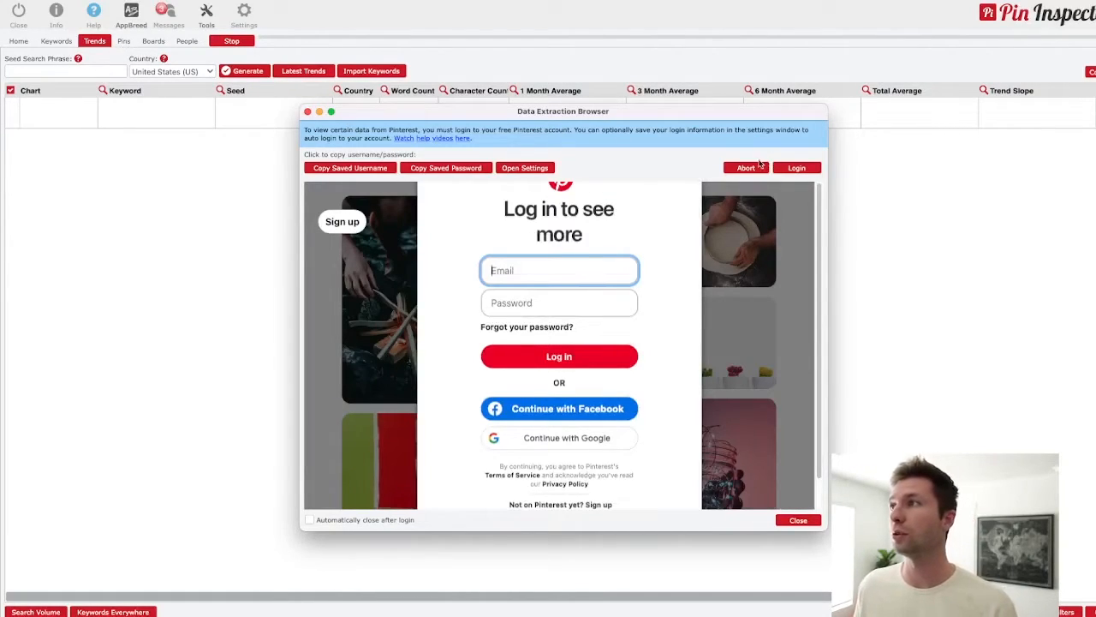
click(754, 167)
- Search pins for "standing desk" with a total of 50 across all pins
click(124, 41)
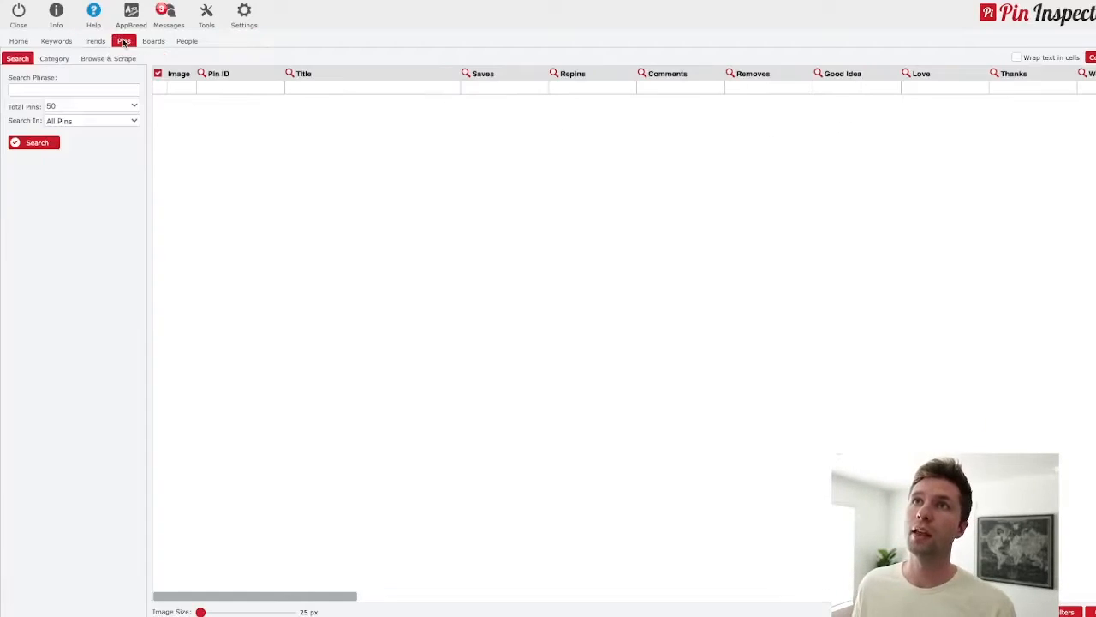
click(82, 88)
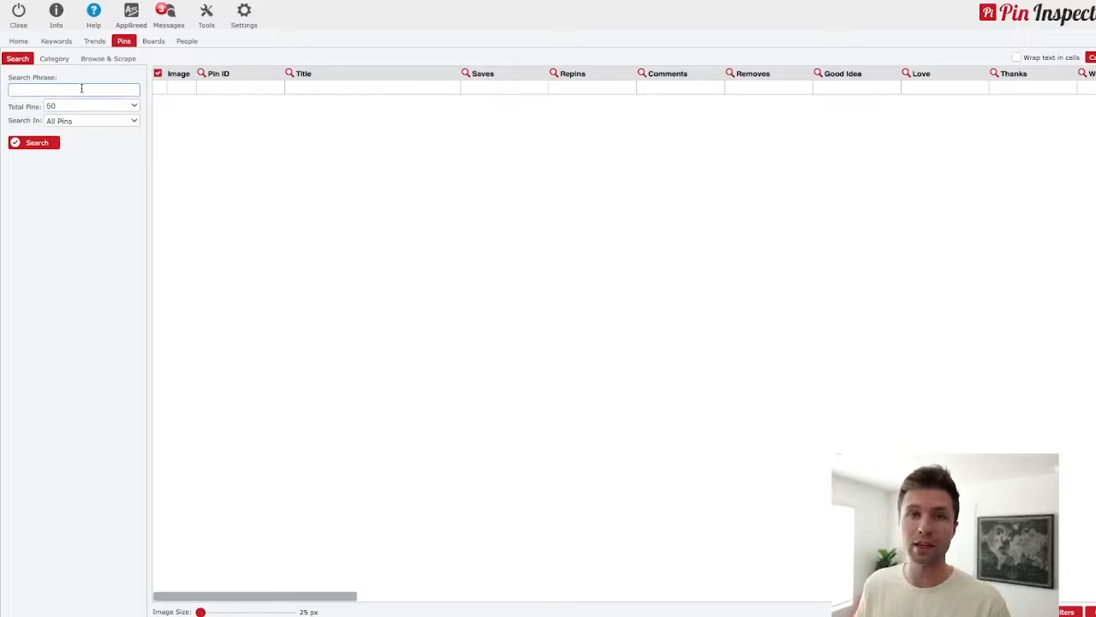
text(stand)
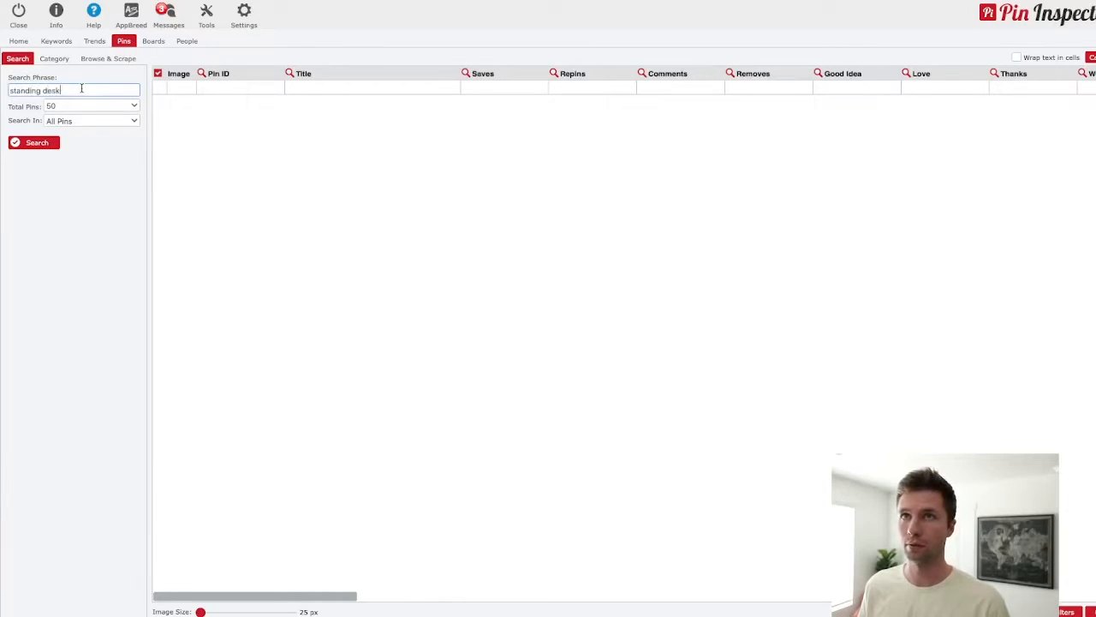
click(32, 142)
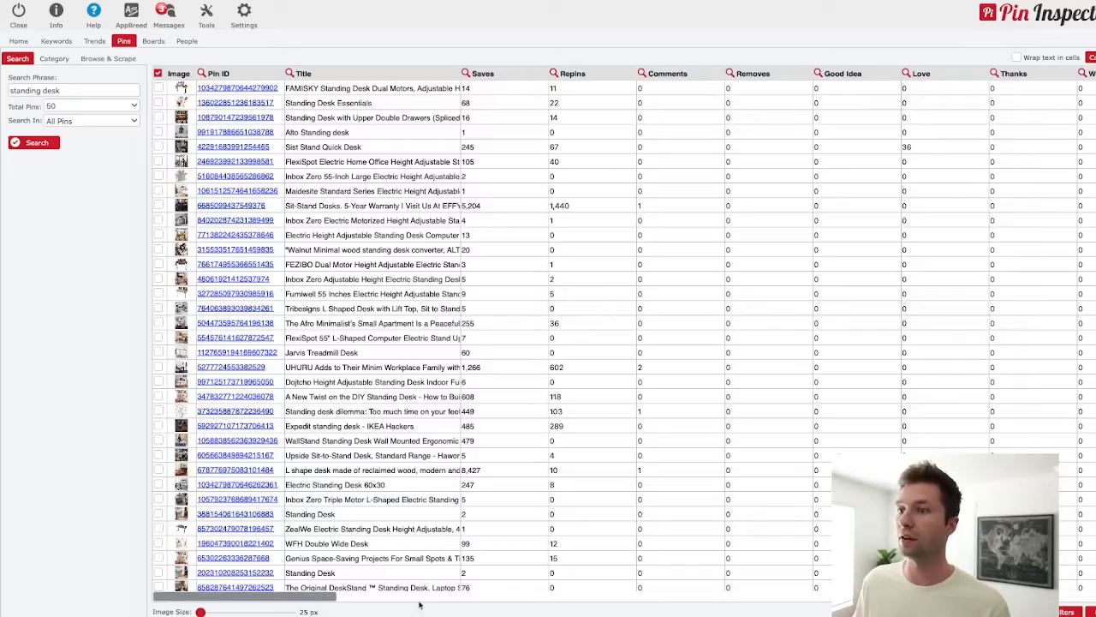
drag(323, 600, 276, 594)
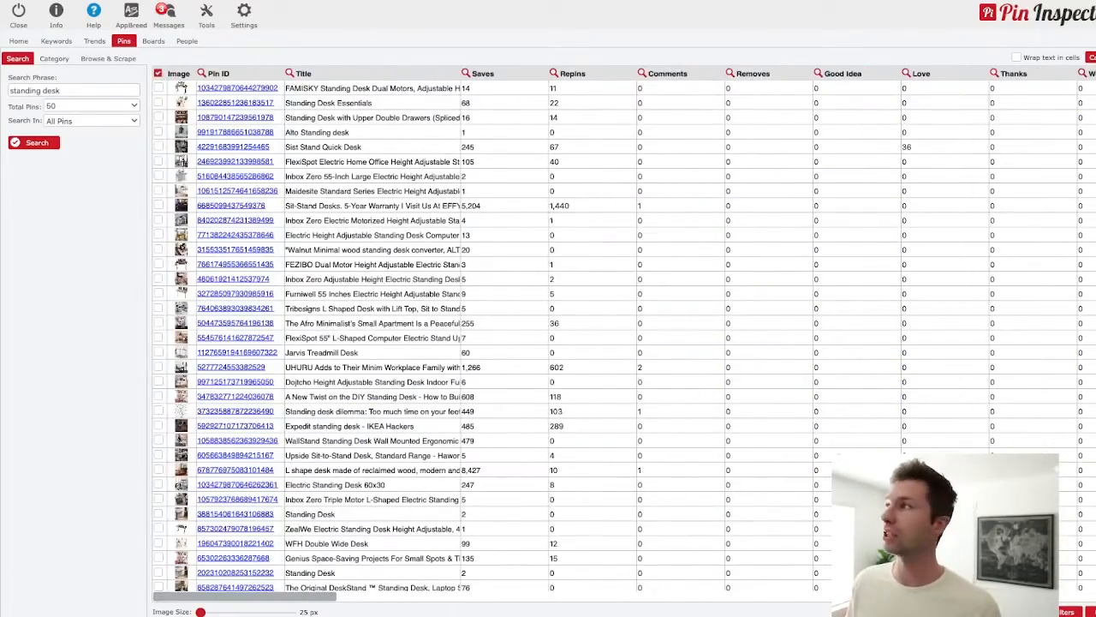
- Hide all columns of the pin results, and show only Pin ID, Title, Saves and Repins
click(1091, 57)
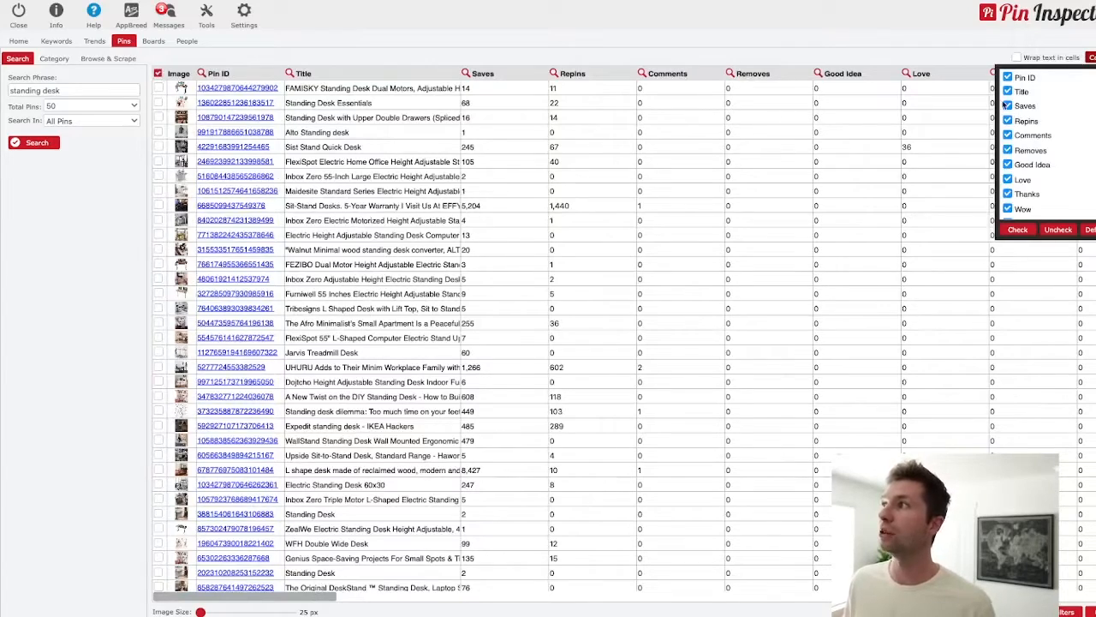
scroll(1021, 155, down, 2)
scroll(1022, 155, down, 3)
scroll(1022, 155, up, 5)
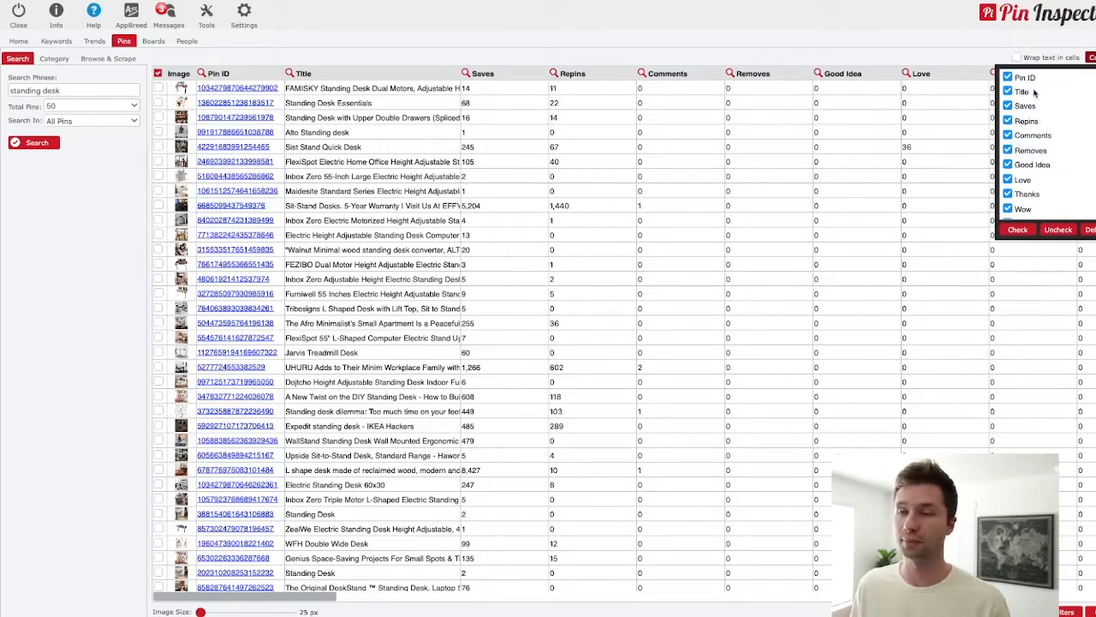
click(1060, 229)
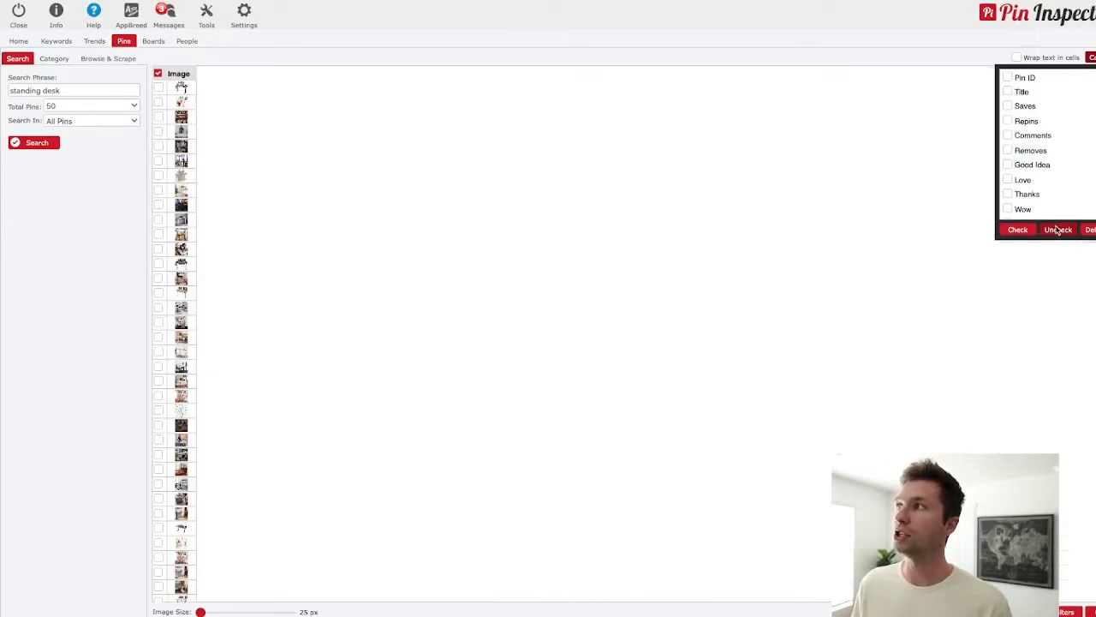
click(1009, 78)
click(1008, 106)
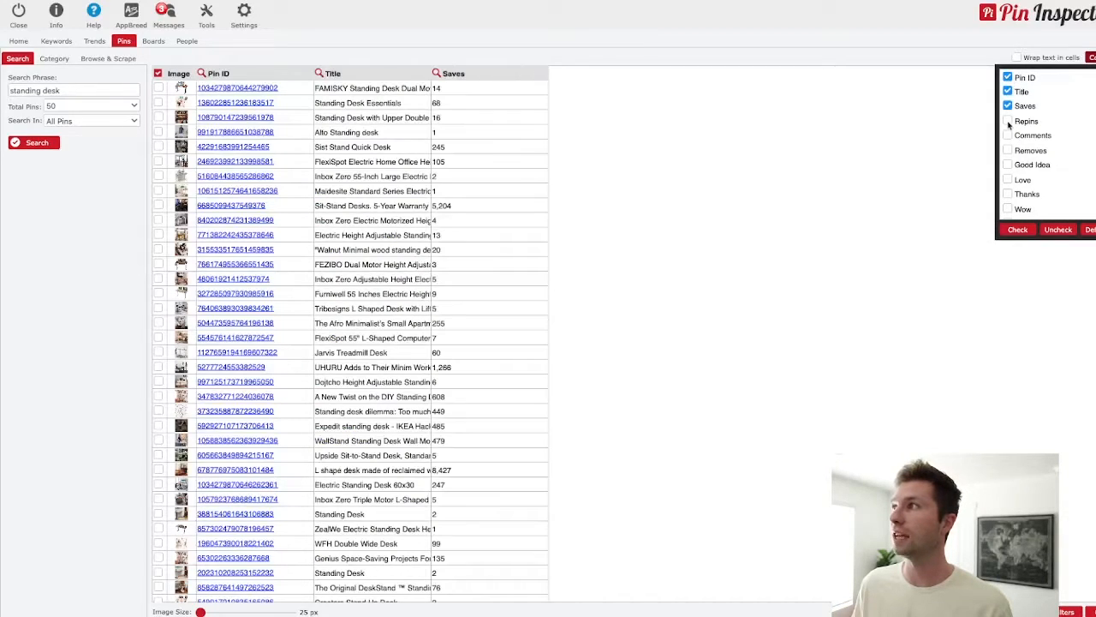
click(1008, 120)
- Add the Is Promoted, Video Length and Pinner Followers columns to the pin results
scroll(1016, 152, down, 1)
scroll(1019, 159, down, 4)
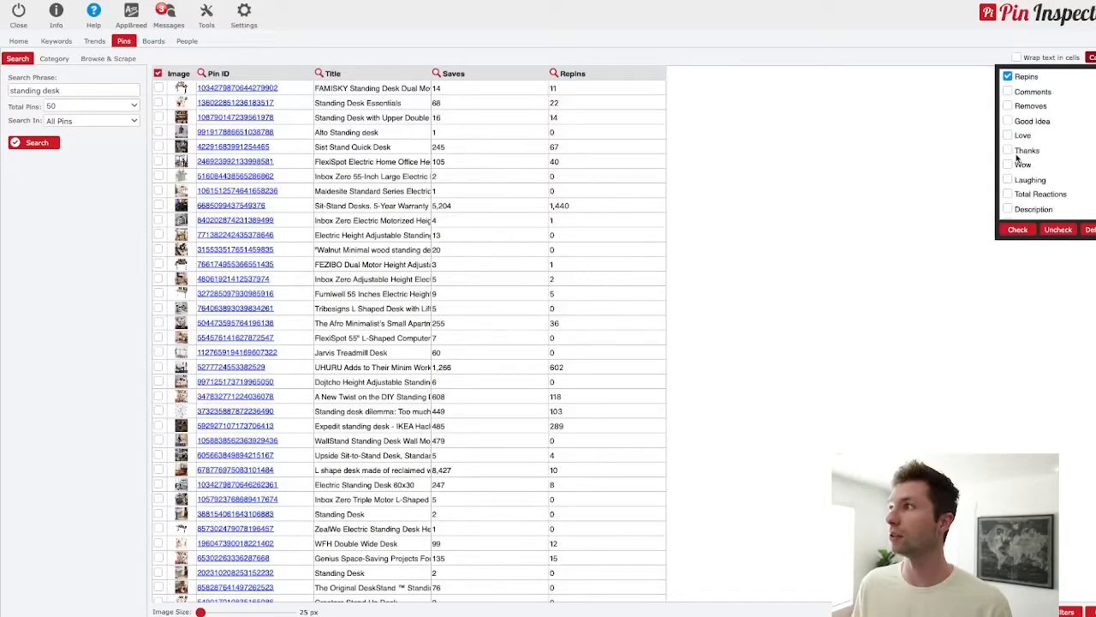
scroll(1031, 174, down, 4)
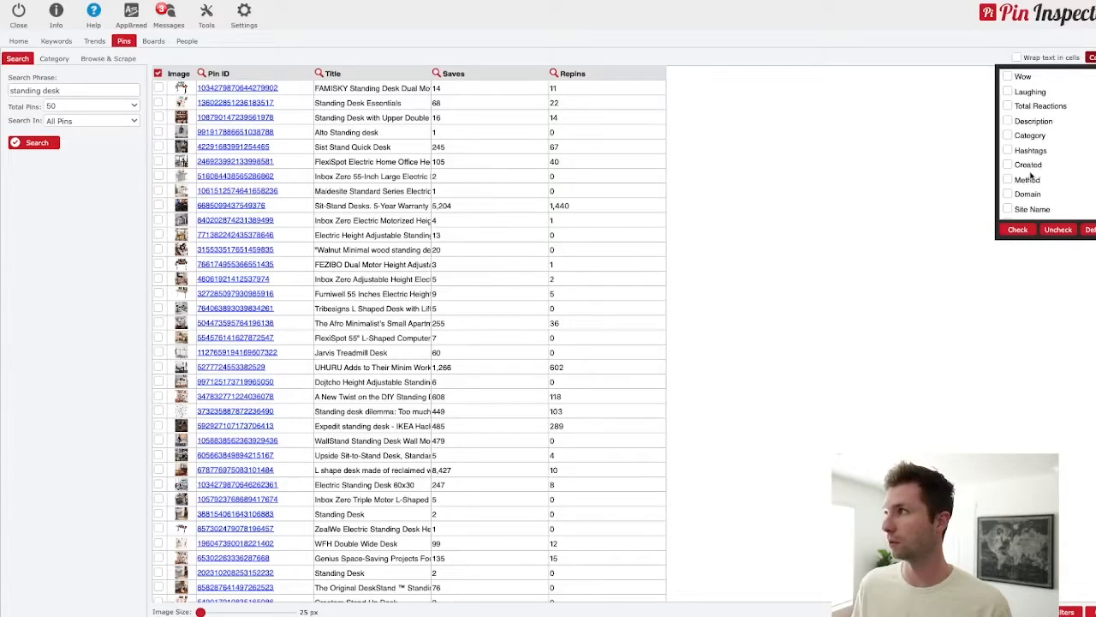
scroll(1014, 183, down, 6)
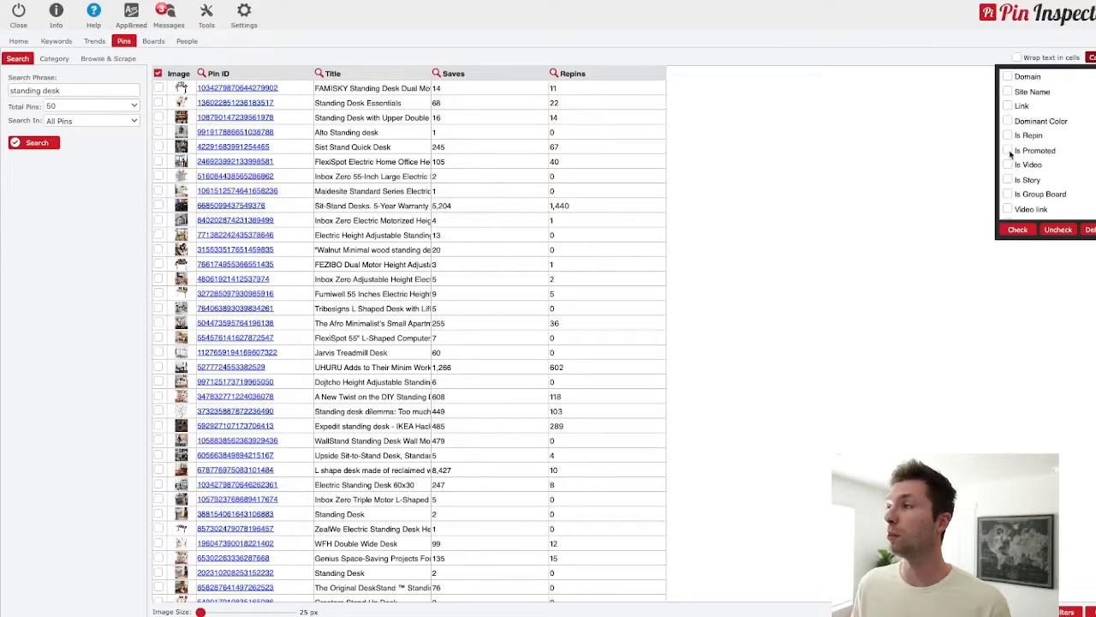
click(1009, 151)
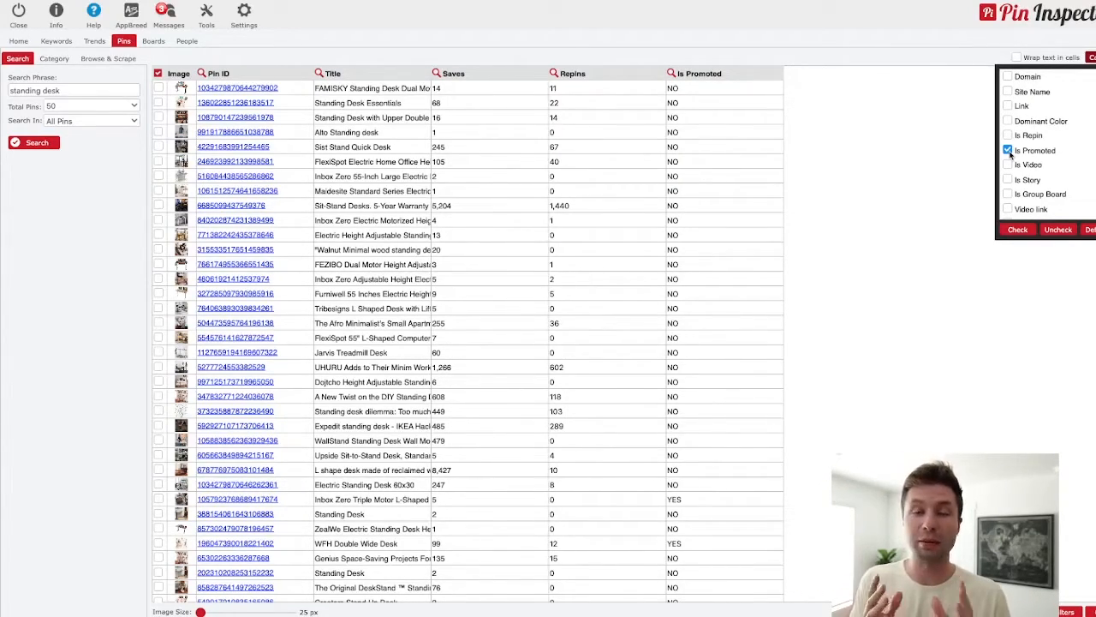
scroll(1045, 167, down, 1)
scroll(1046, 169, down, 4)
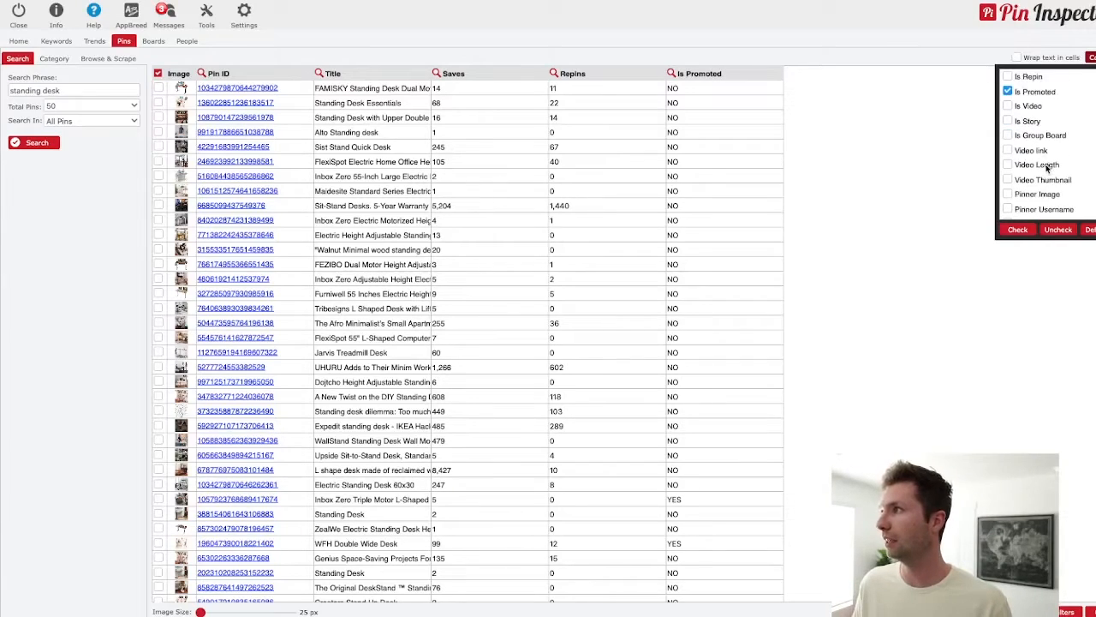
click(1008, 150)
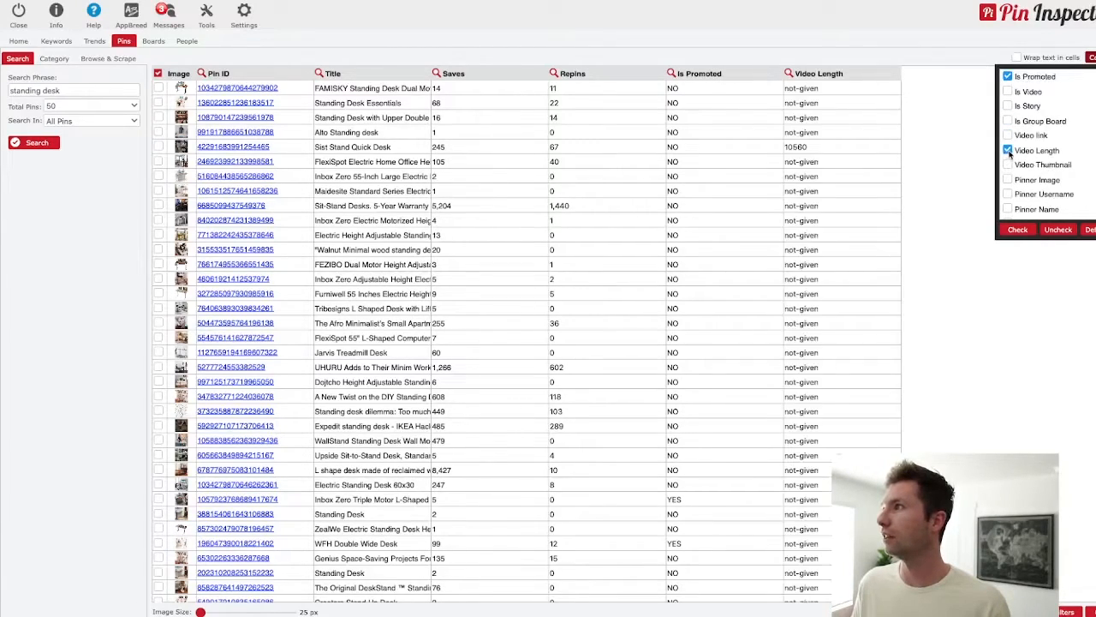
scroll(1029, 176, down, 3)
scroll(1030, 180, down, 2)
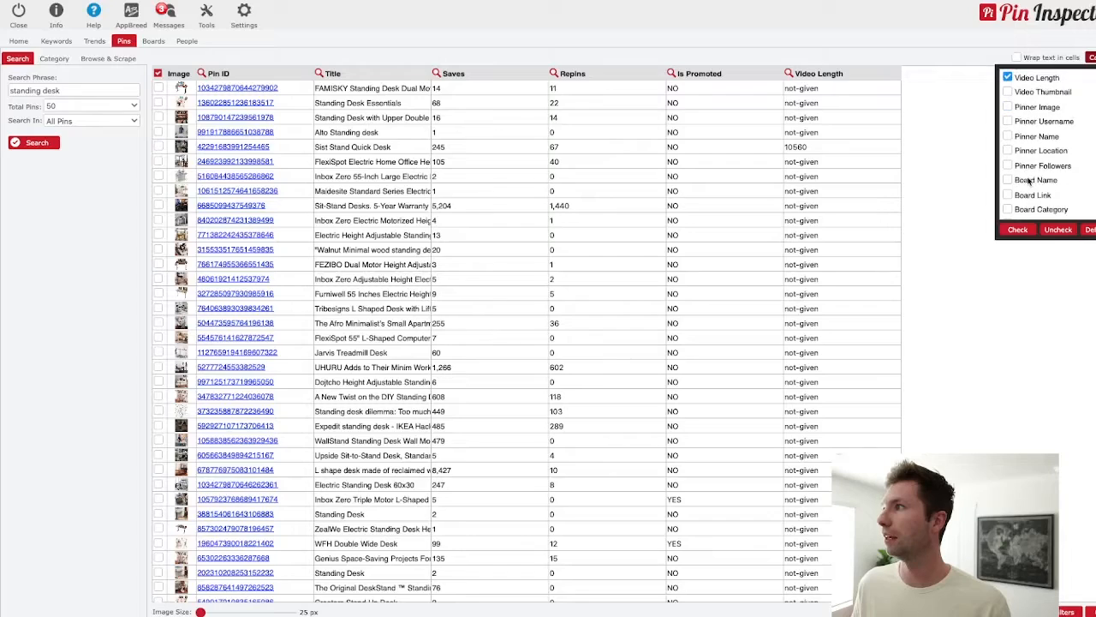
click(1012, 166)
- Add the Description column to the pin results and close the column chooser
scroll(1017, 185, down, 7)
scroll(1019, 195, down, 6)
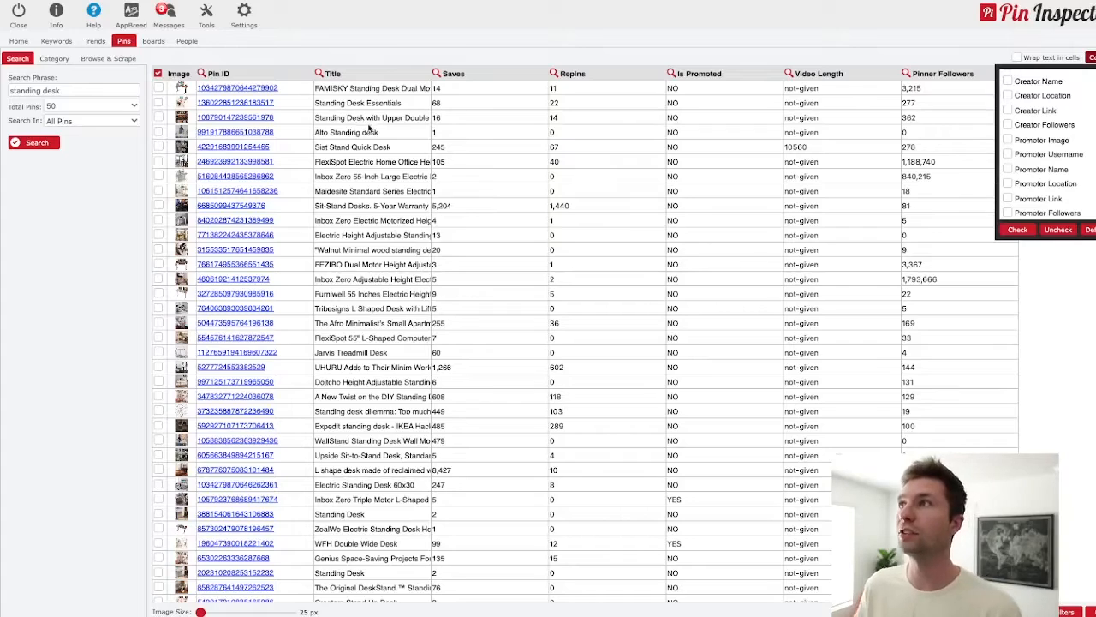
scroll(1036, 157, down, 5)
scroll(1036, 157, up, 10)
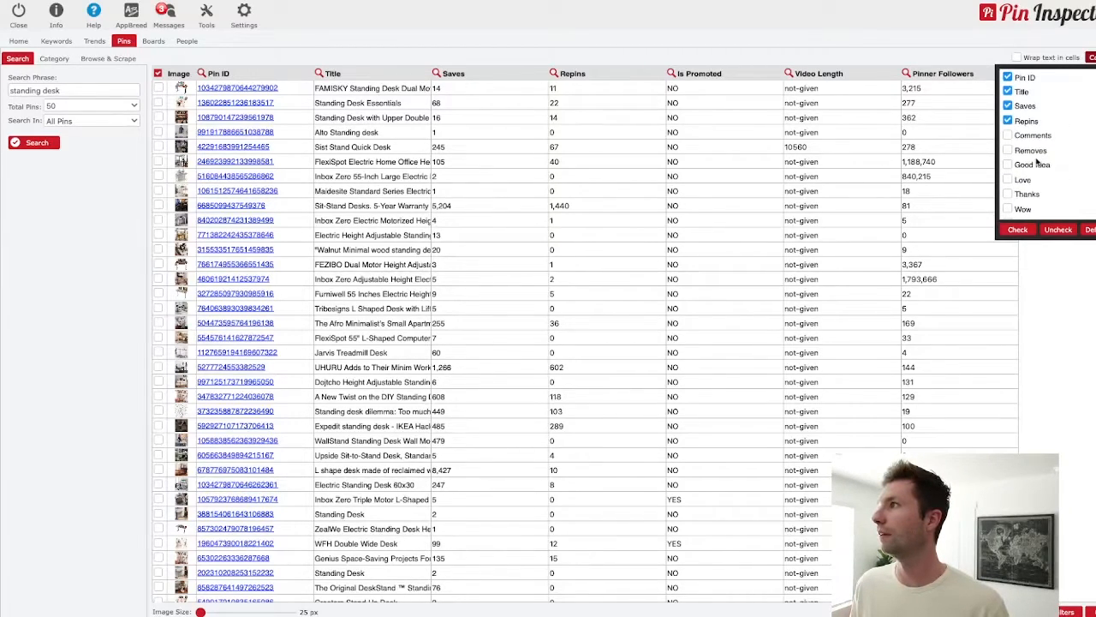
scroll(1091, 140, down, 2)
scroll(1036, 154, down, 1)
click(1019, 192)
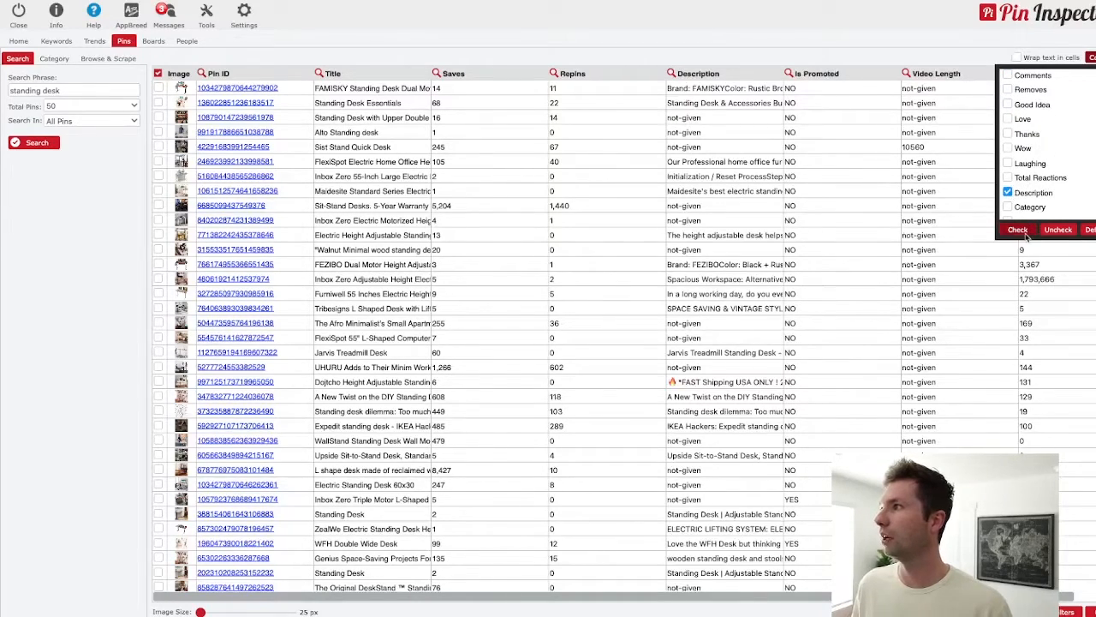
click(930, 56)
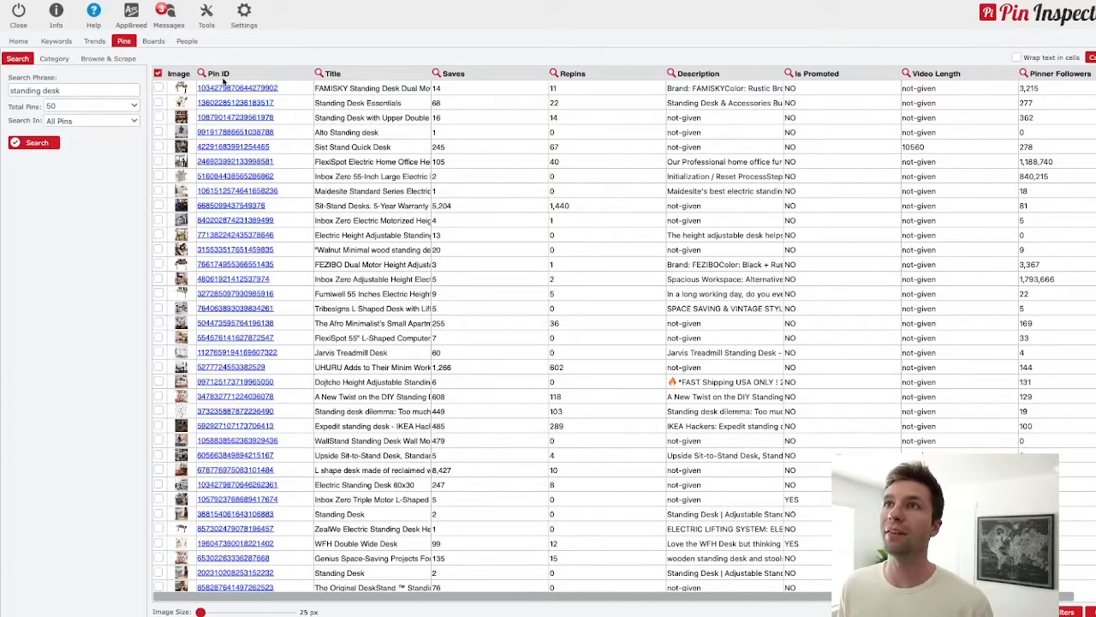
- Sort the pin results by repins from highest to lowest and check which search scope options are offered
click(572, 74)
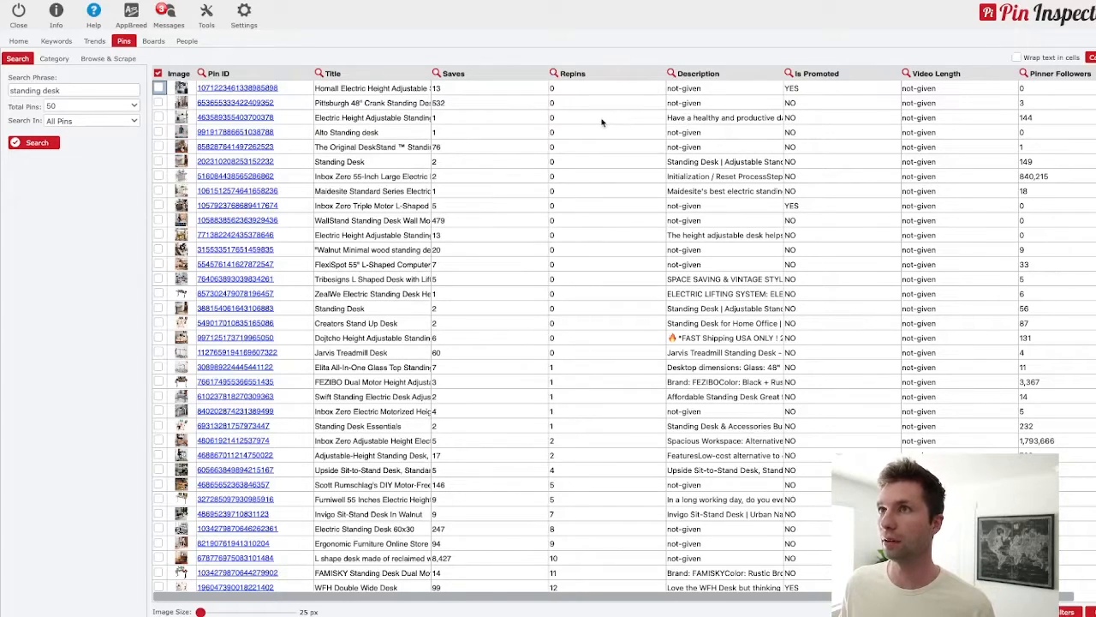
click(572, 74)
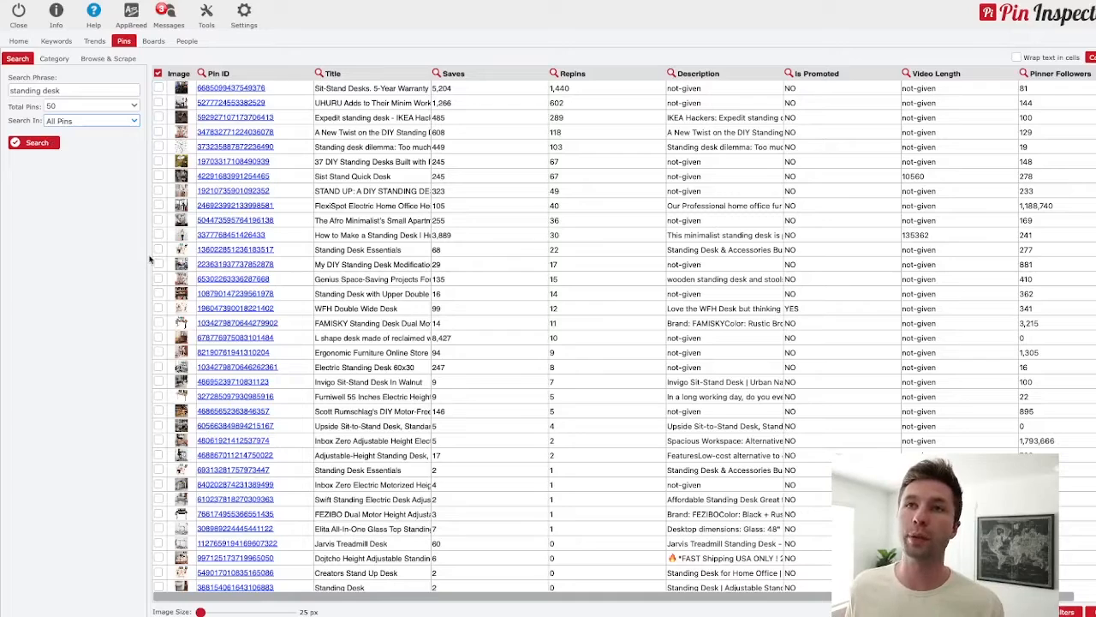
click(131, 121)
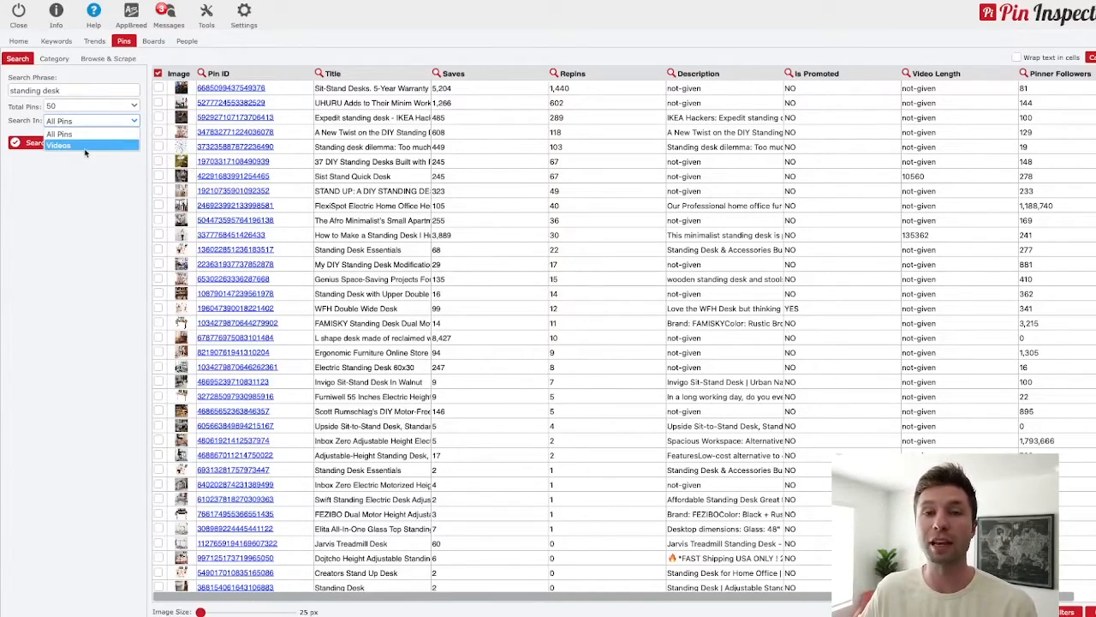
click(80, 243)
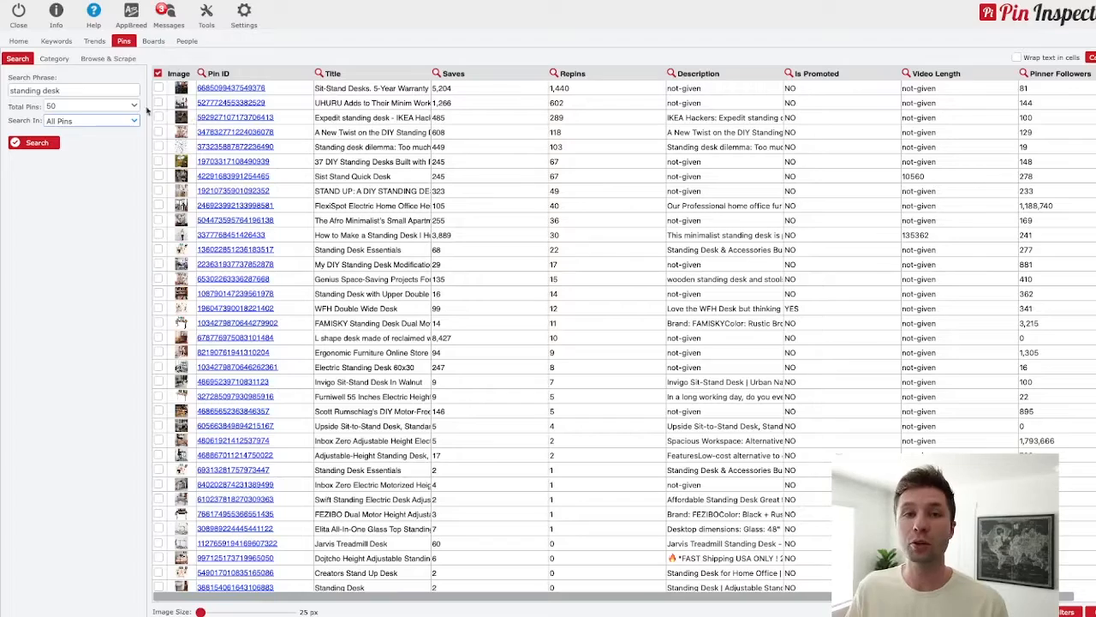
- Search boards for "standing desk" with a total of 50 boards
click(159, 43)
click(85, 74)
text(standing desk)
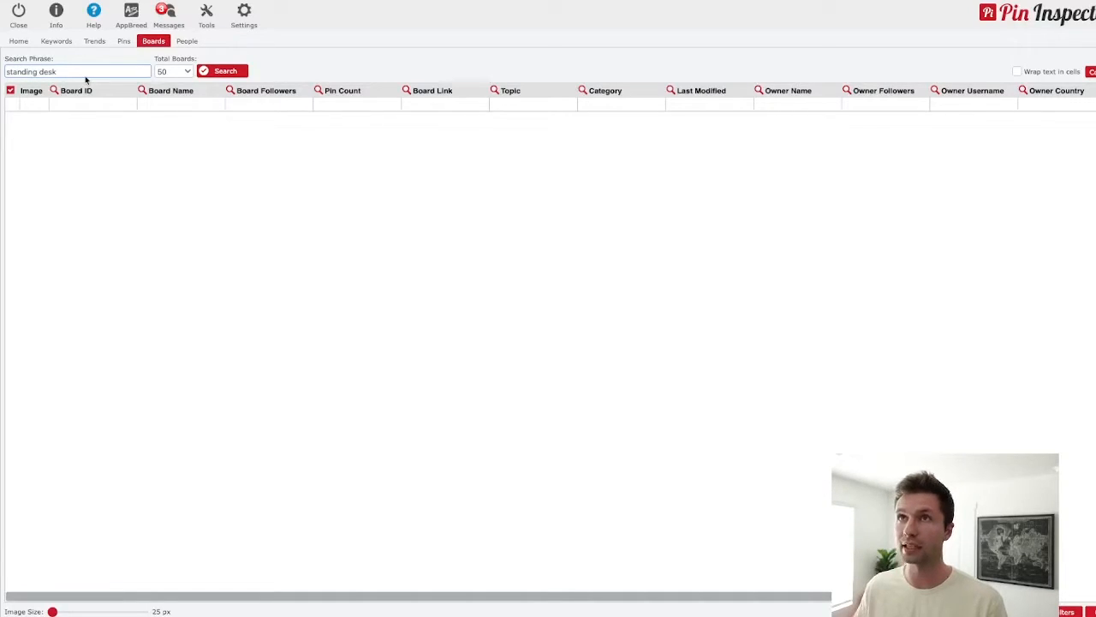
key(Return)
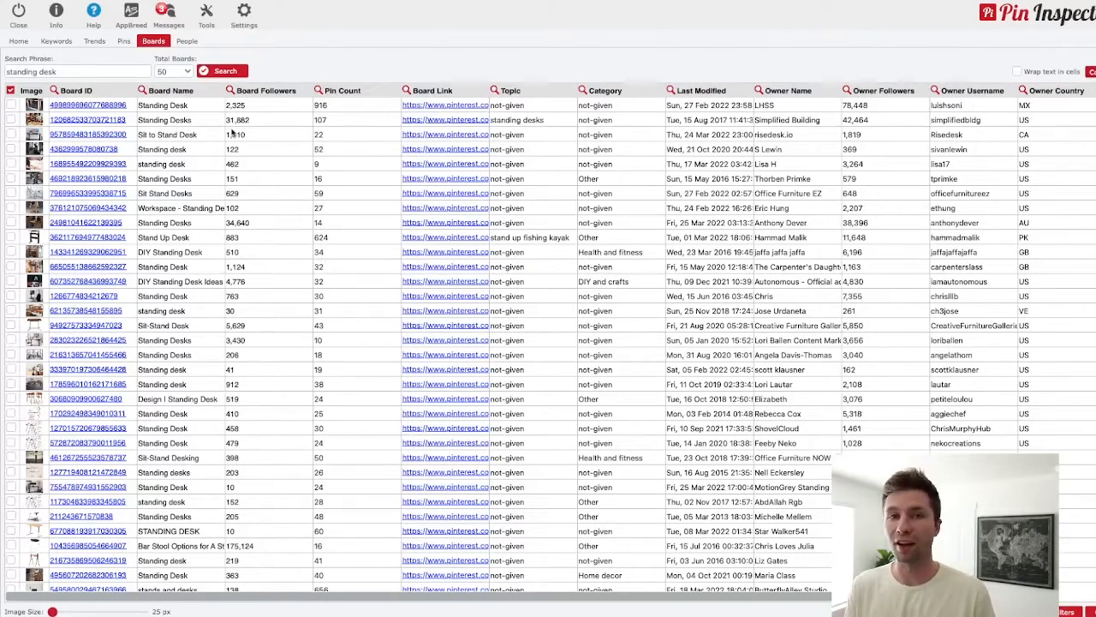
- Search people for "standing desk" with a total of 50 people
click(187, 41)
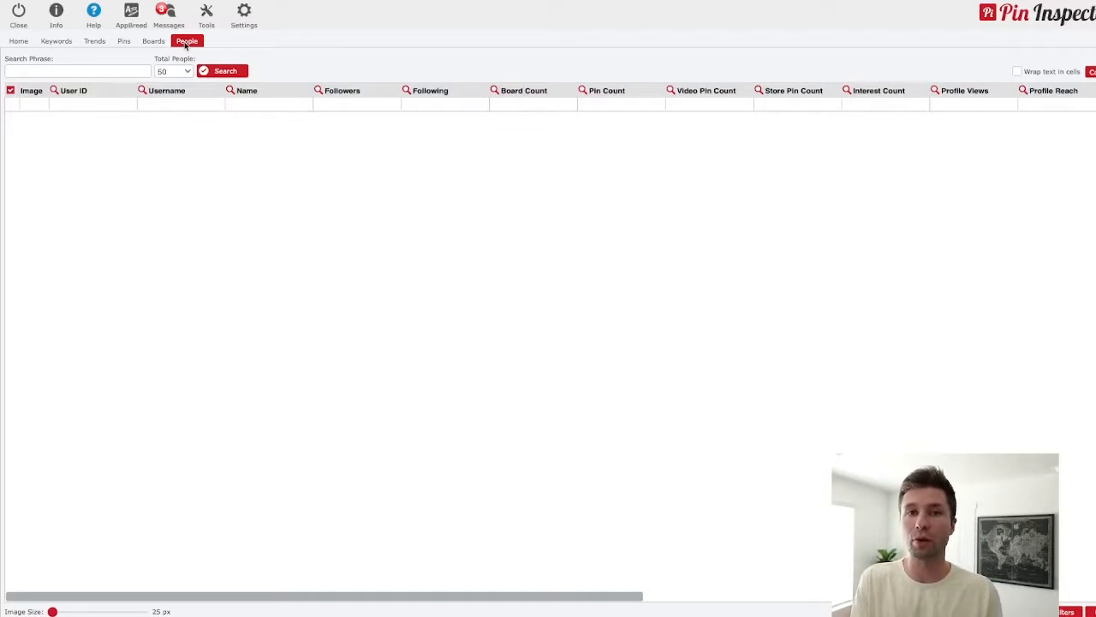
click(61, 71)
text(stading desk)
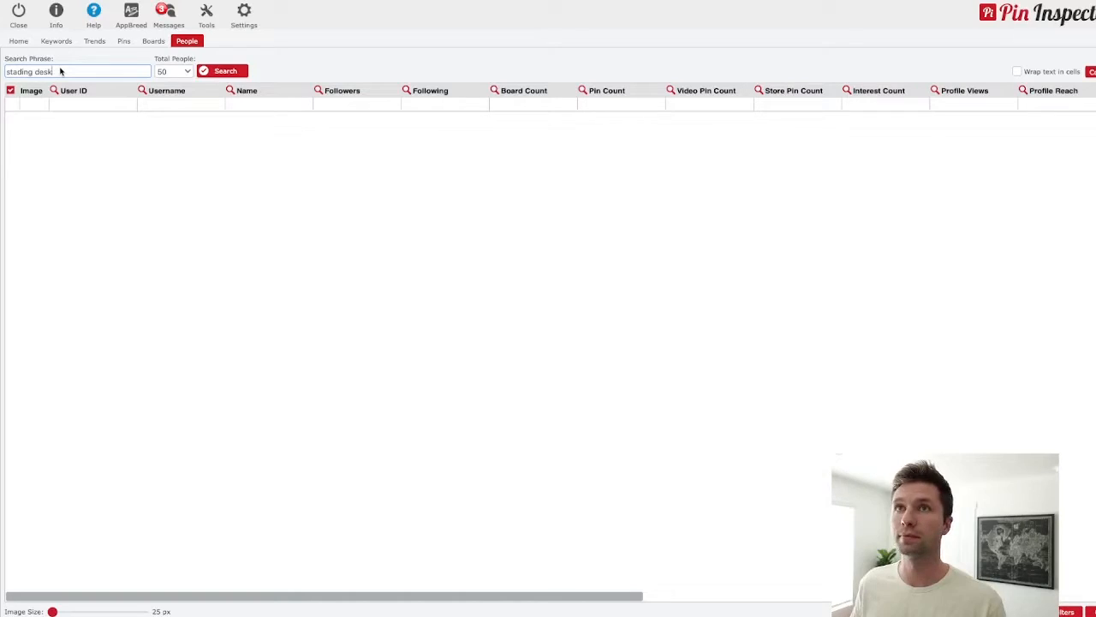
key(BackSpace)
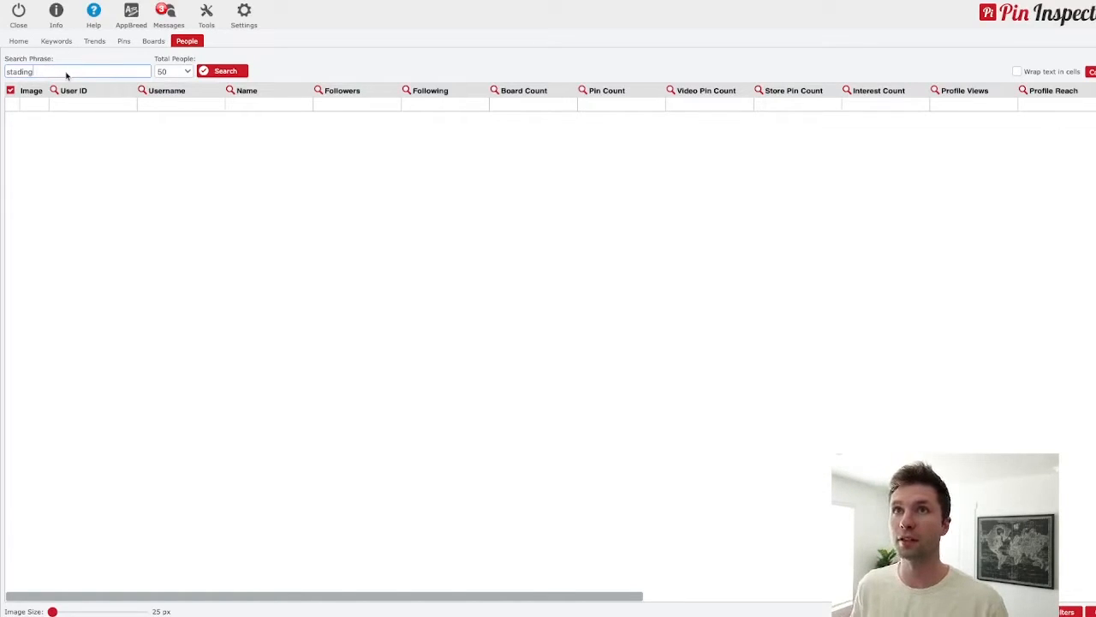
text(nding desk)
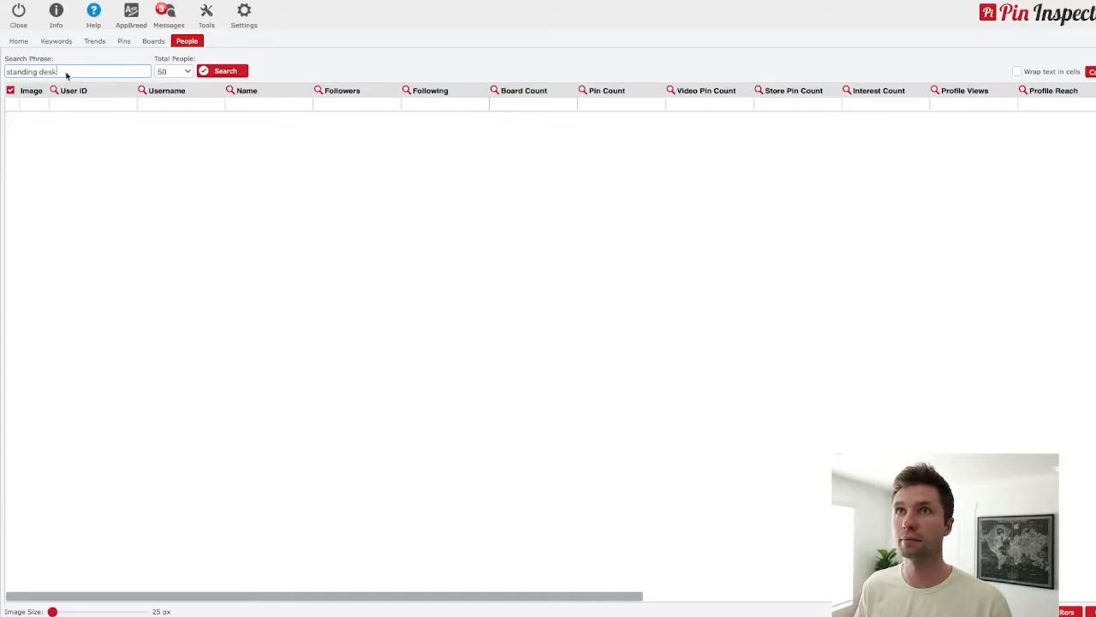
key(Return)
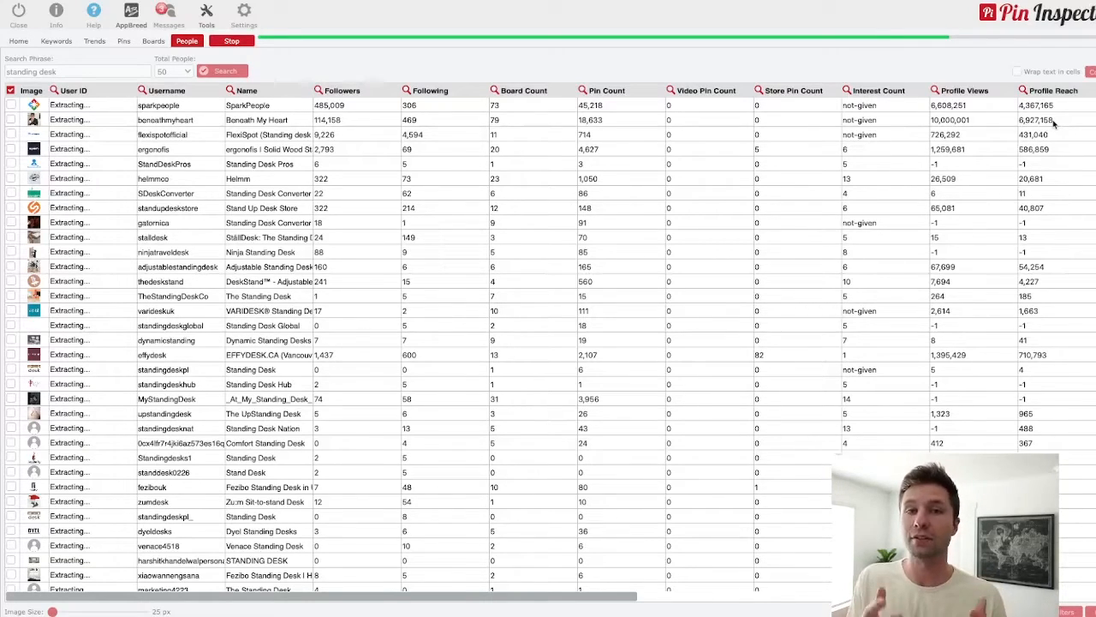
- Look through the columns of the people results, including last pin, location and website, and return to Pin Inspector
drag(379, 597, 694, 602)
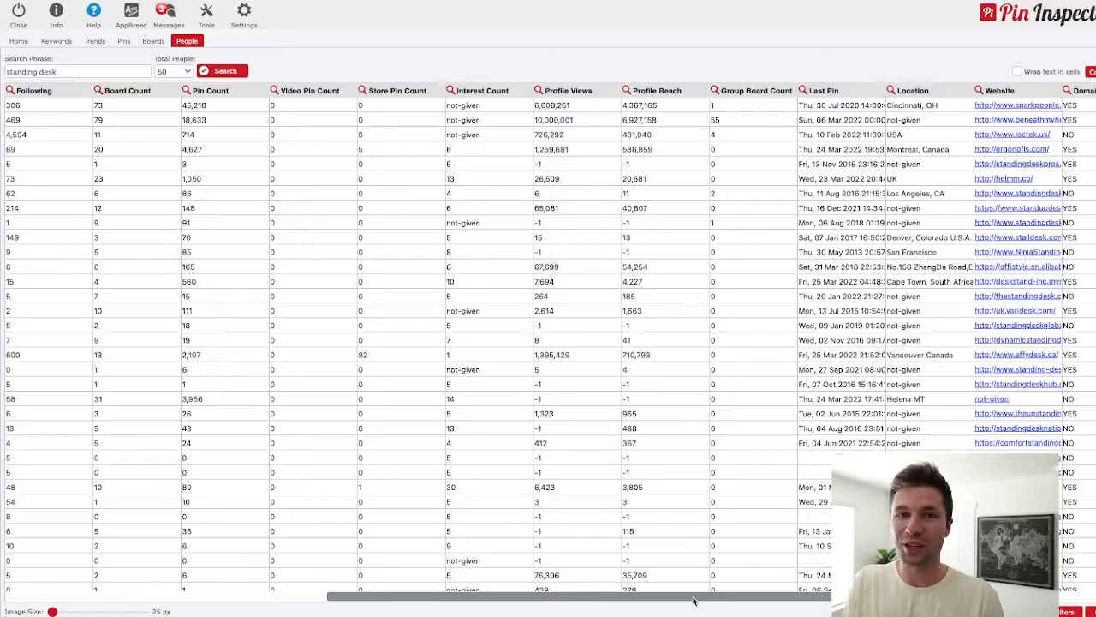
drag(694, 601, 370, 601)
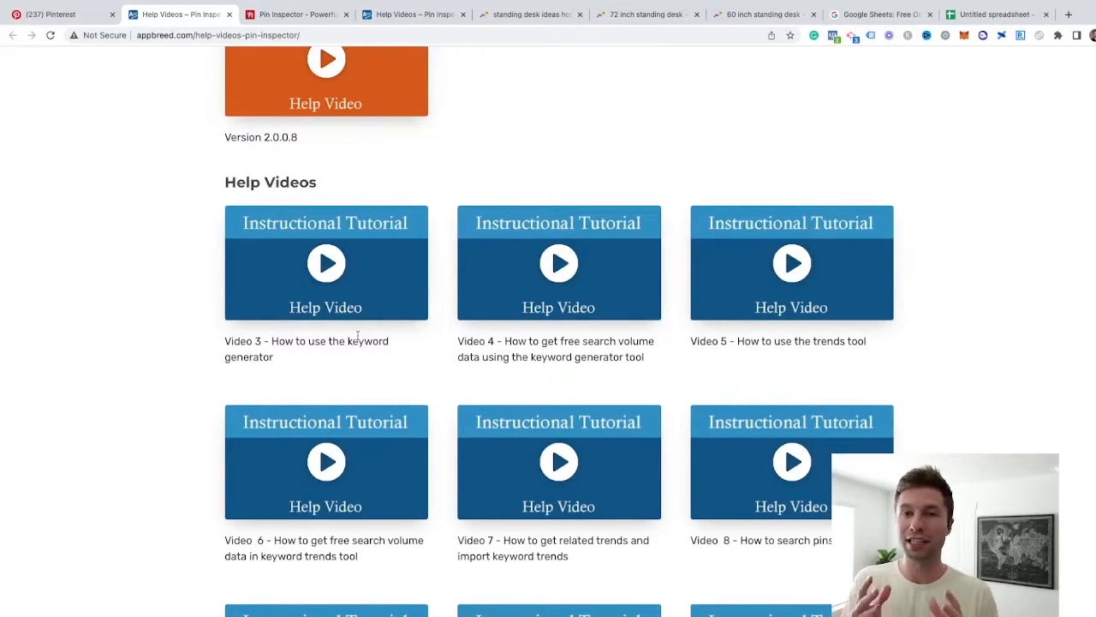
key(ctrl+Left)
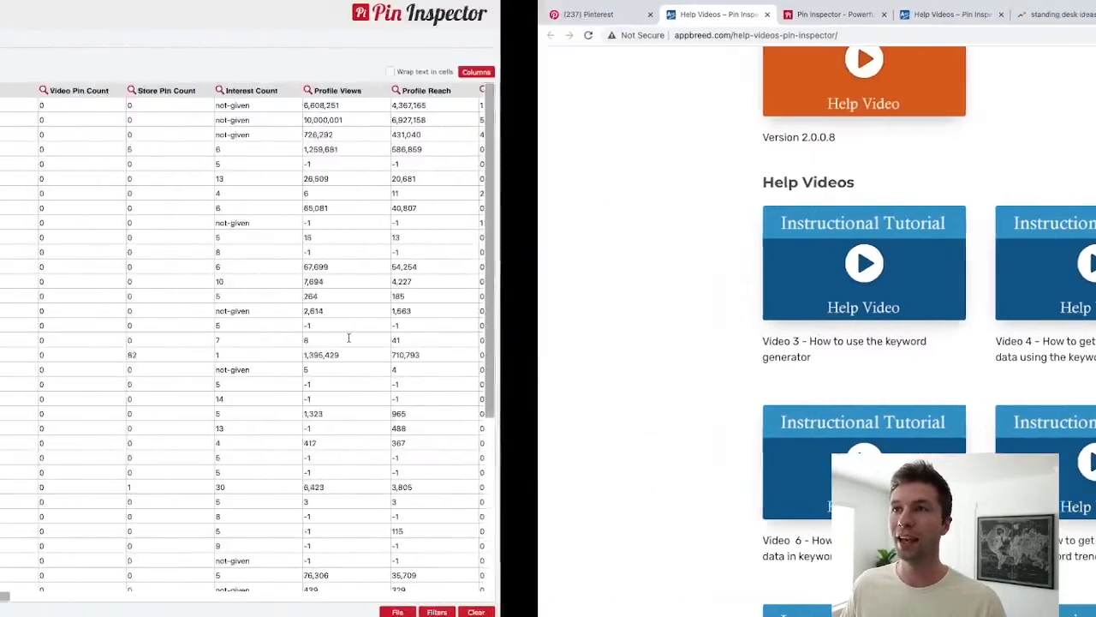